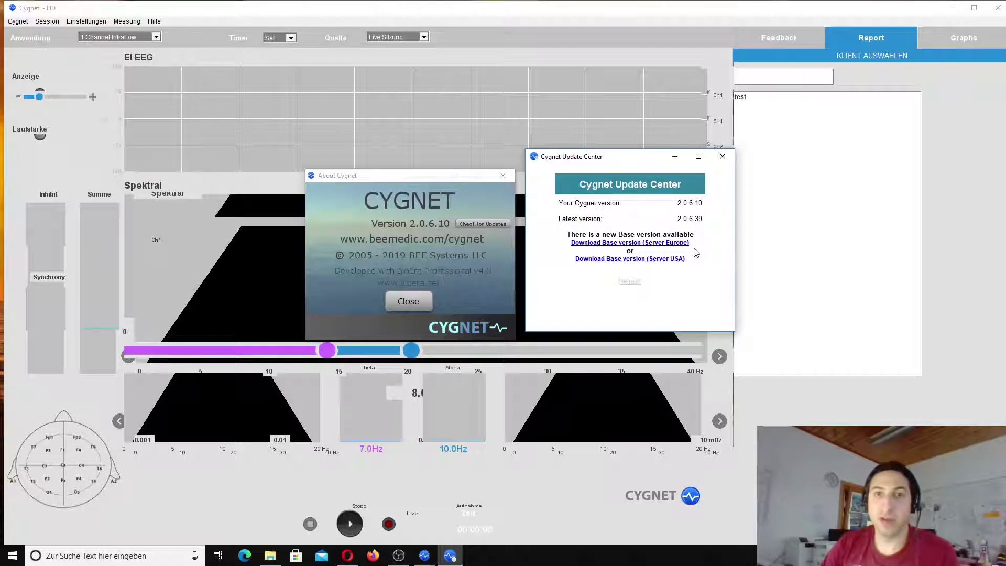
- Download the new base version from the Europe server, saving it in Downloads as Cygnet_web_2.0.6 (1).exe
{"action": "left_click", "coordinate": [656, 246]}
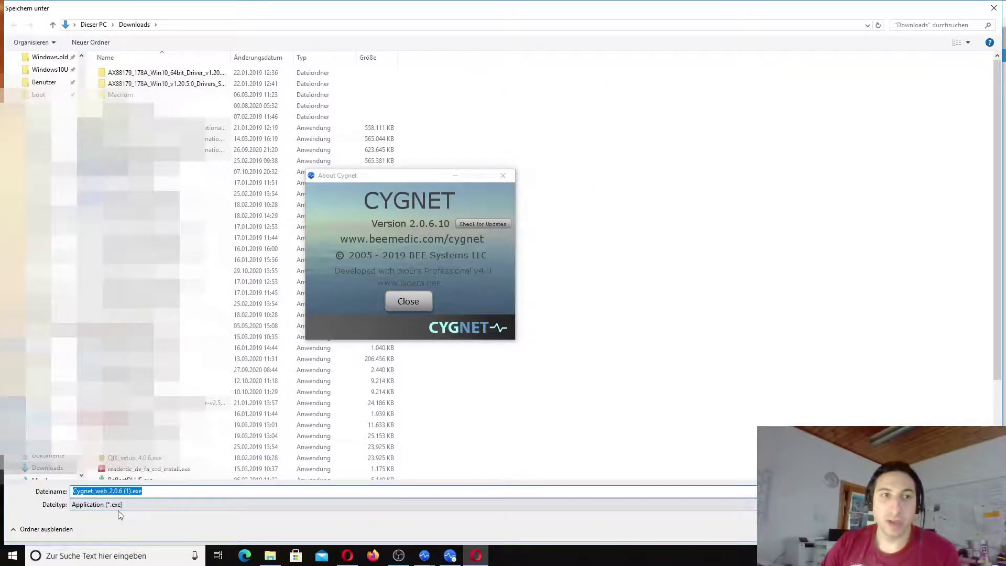
{"action": "left_click", "coordinate": [146, 490]}
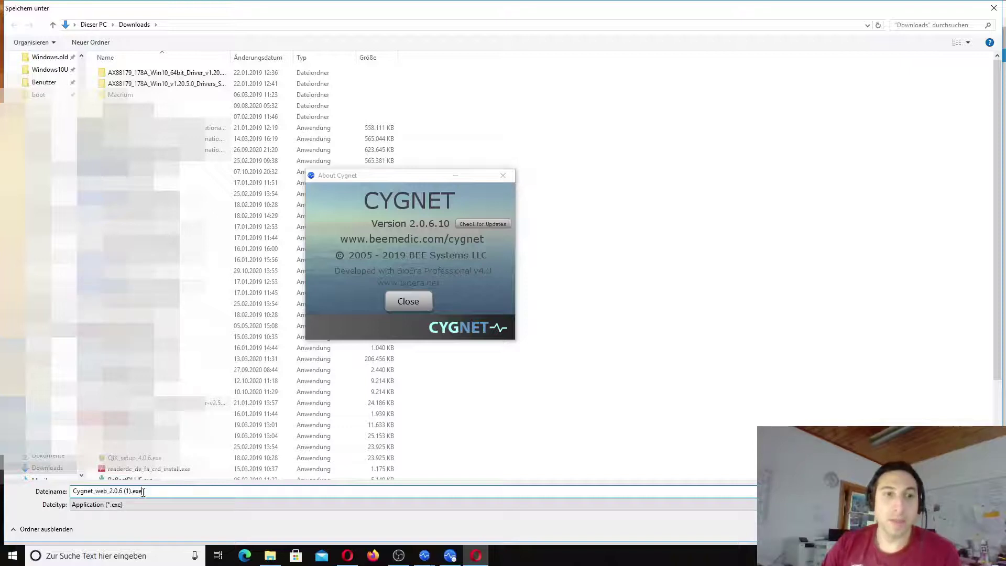
{"action": "left_click", "coordinate": [74, 491]}
{"action": "left_click_drag", "start_coordinate": [74, 490], "coordinate": [110, 489]}
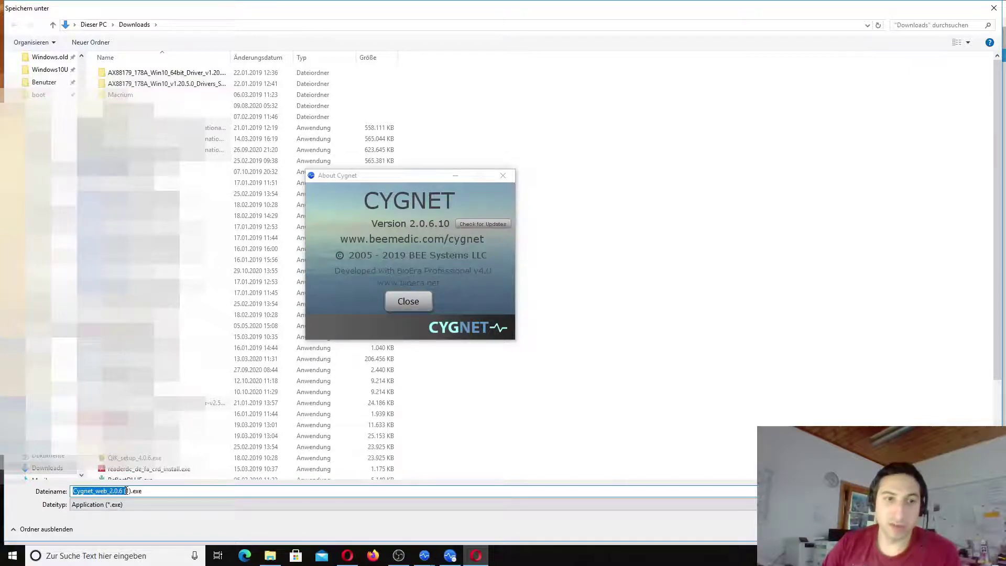
{"action": "left_click_drag", "start_coordinate": [131, 490], "coordinate": [138, 491]}
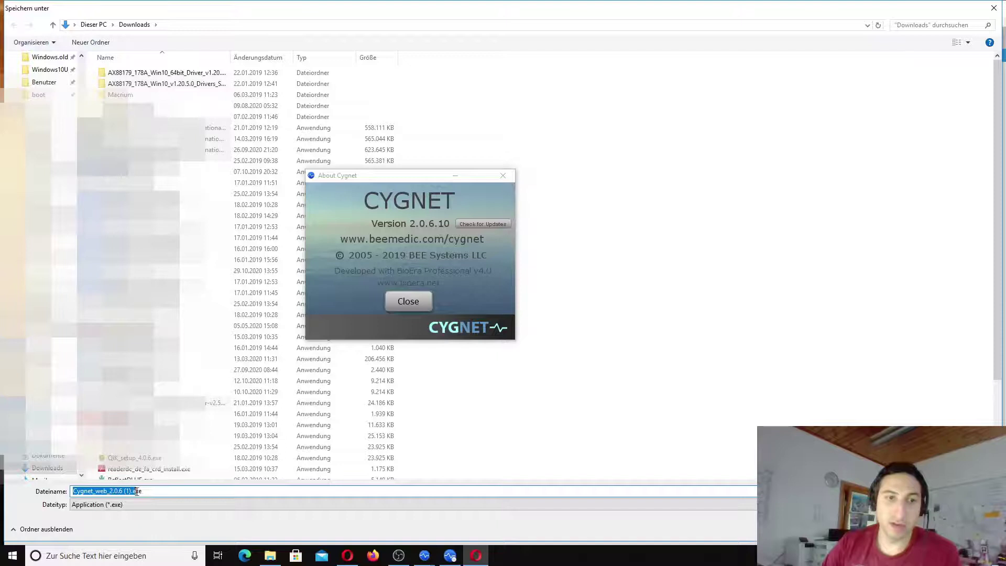
{"action": "left_click", "coordinate": [131, 491]}
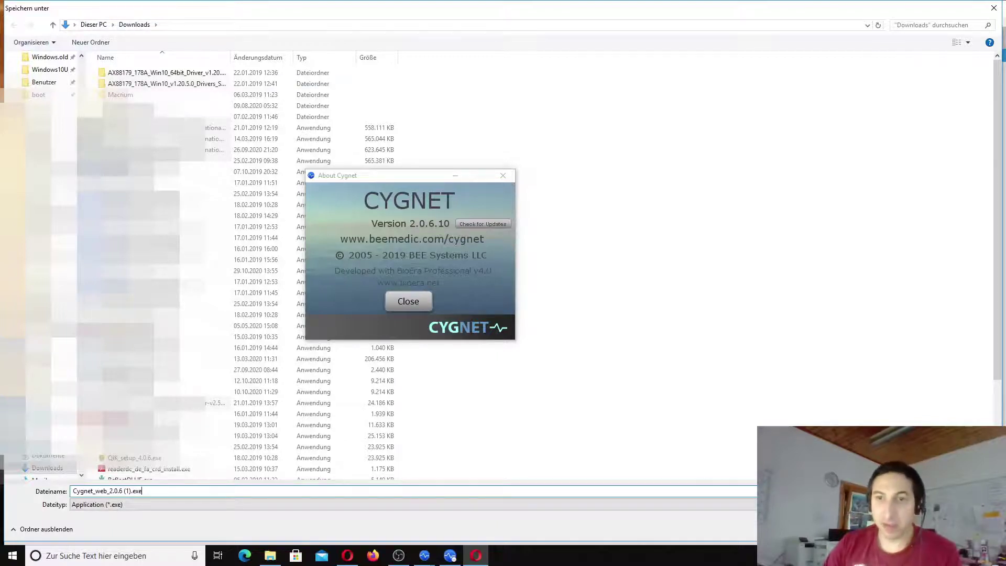
{"action": "key", "text": "Escape"}
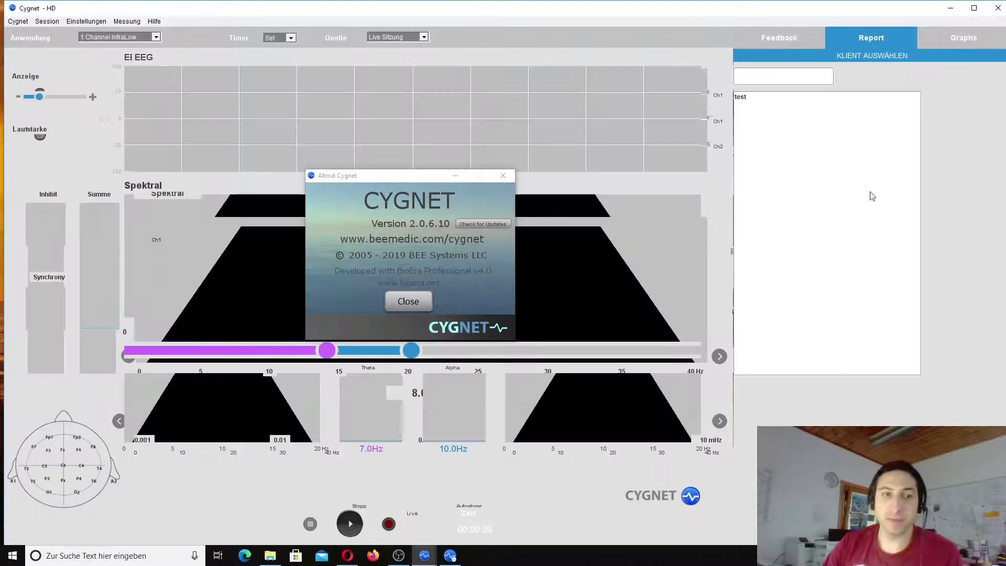
- Minimize Cygnet, show the finished download in its folder, and launch Cygnet_web_2.0.6 (1).exe
{"action": "left_click", "coordinate": [950, 8]}
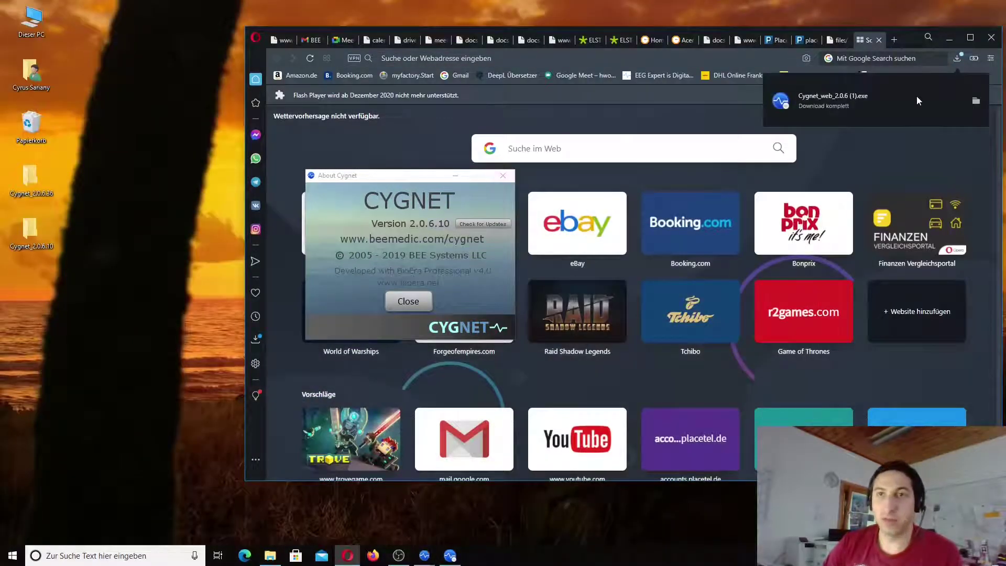
{"action": "left_click", "coordinate": [974, 100]}
{"action": "left_click_drag", "start_coordinate": [750, 214], "coordinate": [814, 202]}
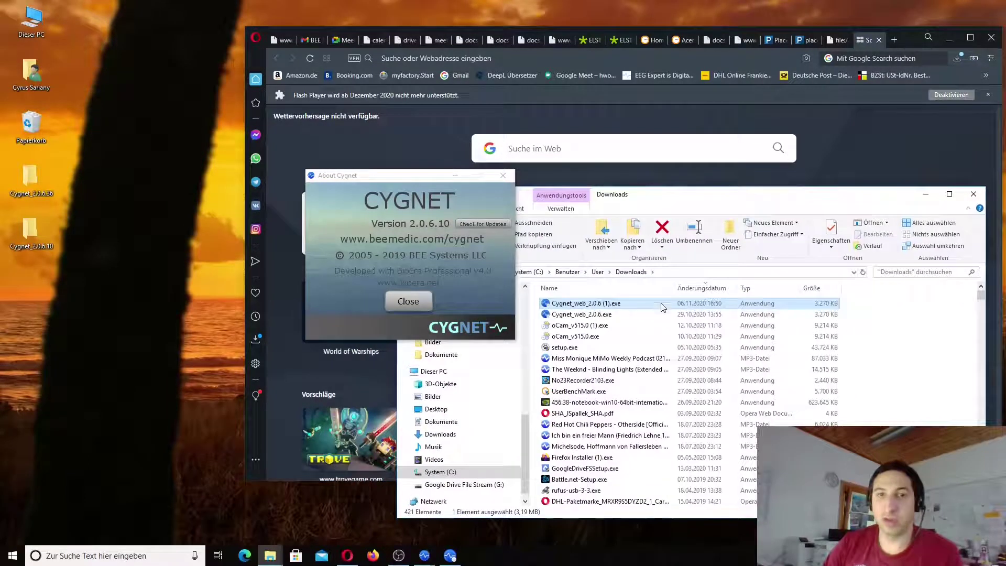
{"action": "right_click", "coordinate": [599, 305]}
{"action": "left_click", "coordinate": [585, 307]}
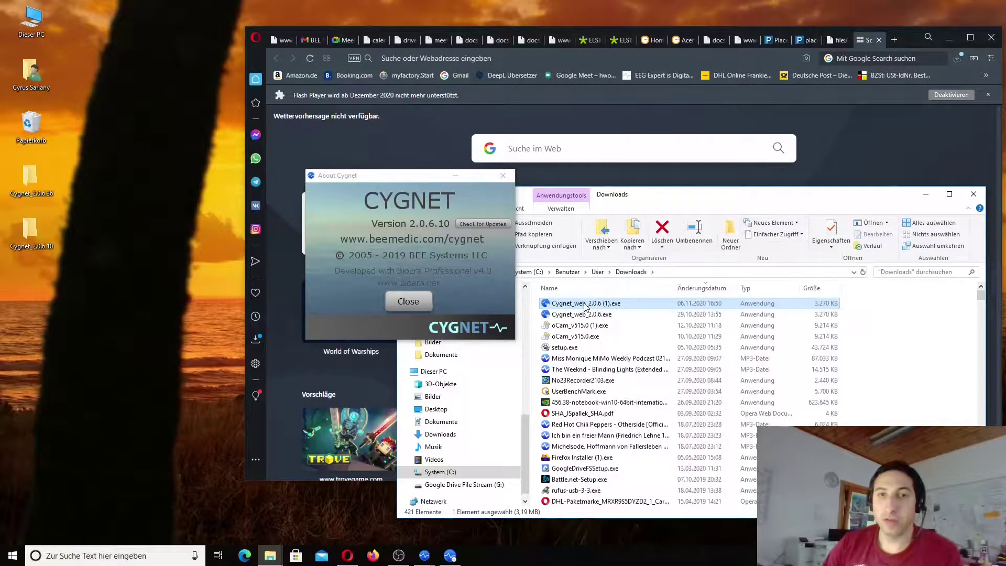
{"action": "double_click", "coordinate": [584, 307]}
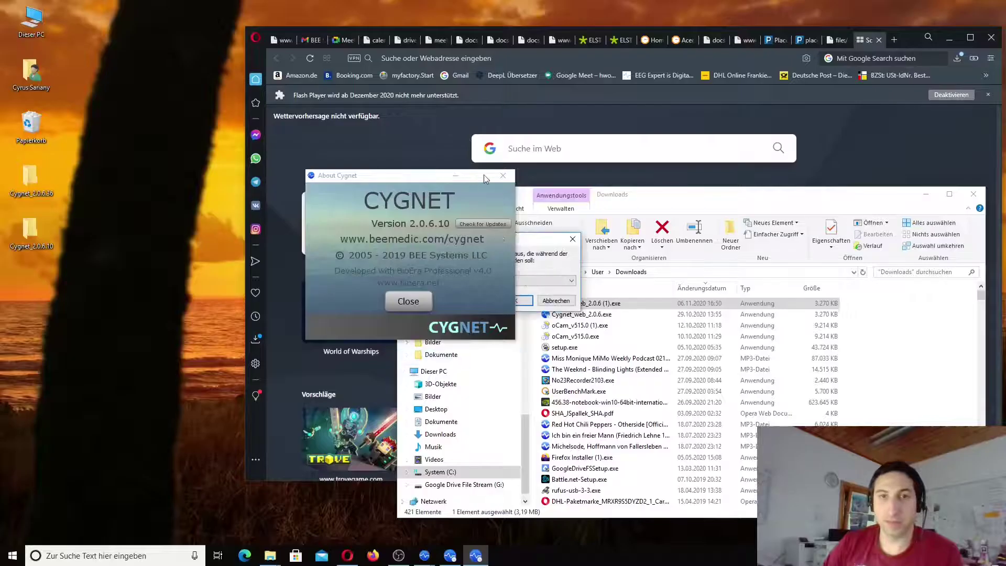
- Close the About Cygnet window and minimize the Explorer and browser windows around the setup language dialog
{"action": "left_click", "coordinate": [503, 176]}
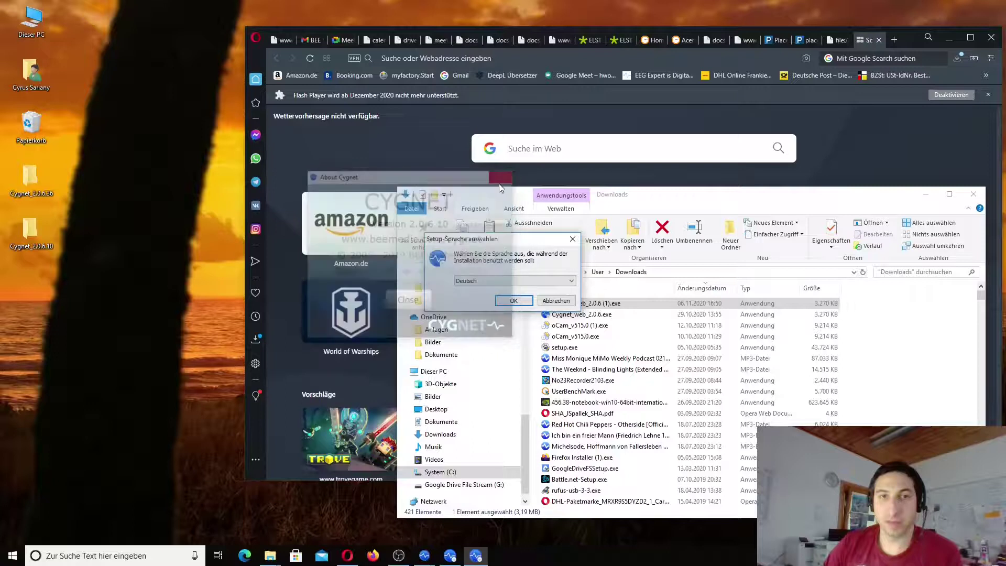
{"action": "left_click_drag", "start_coordinate": [519, 240], "coordinate": [486, 240]}
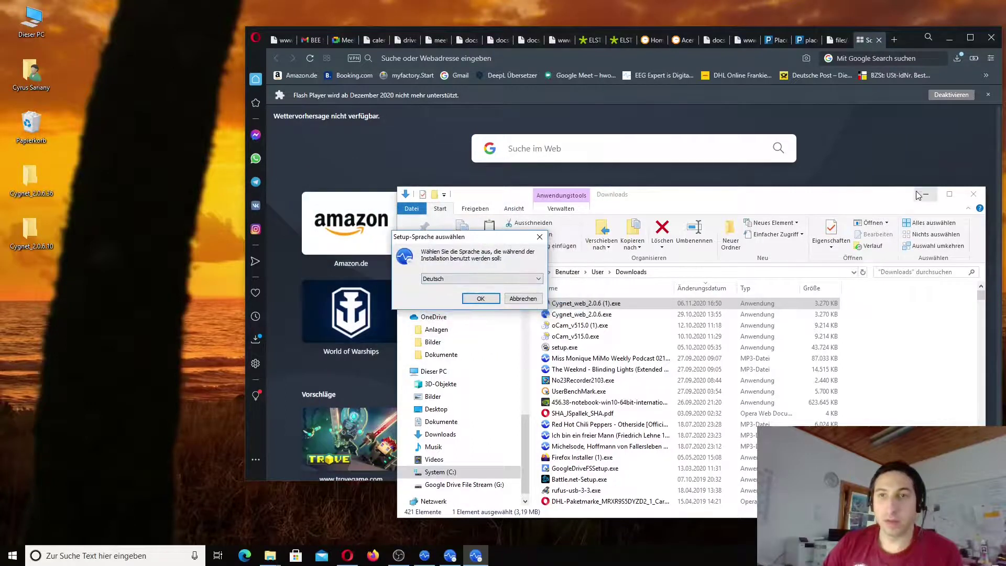
{"action": "left_click", "coordinate": [926, 194]}
{"action": "left_click", "coordinate": [948, 38]}
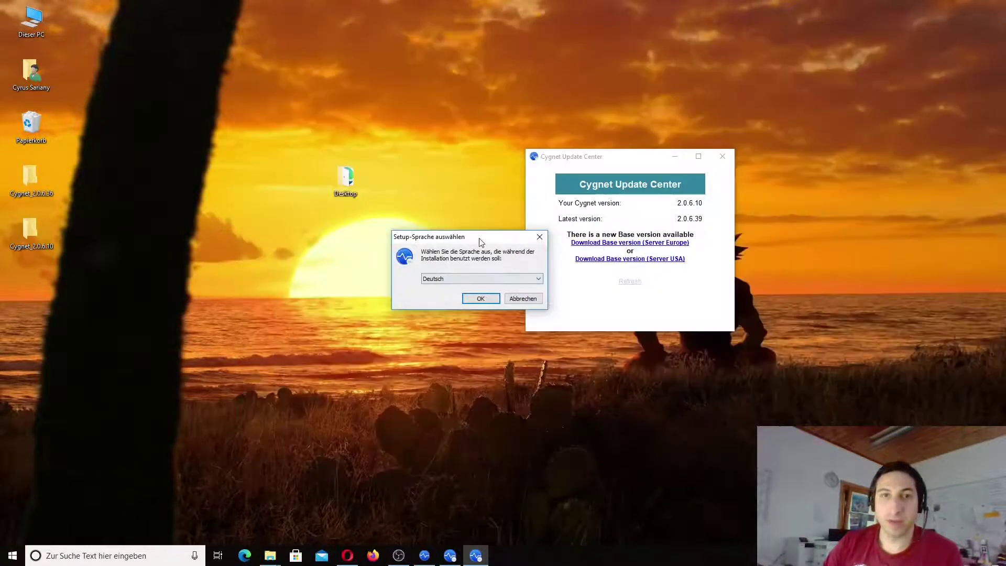
{"action": "left_click_drag", "start_coordinate": [477, 236], "coordinate": [402, 223]}
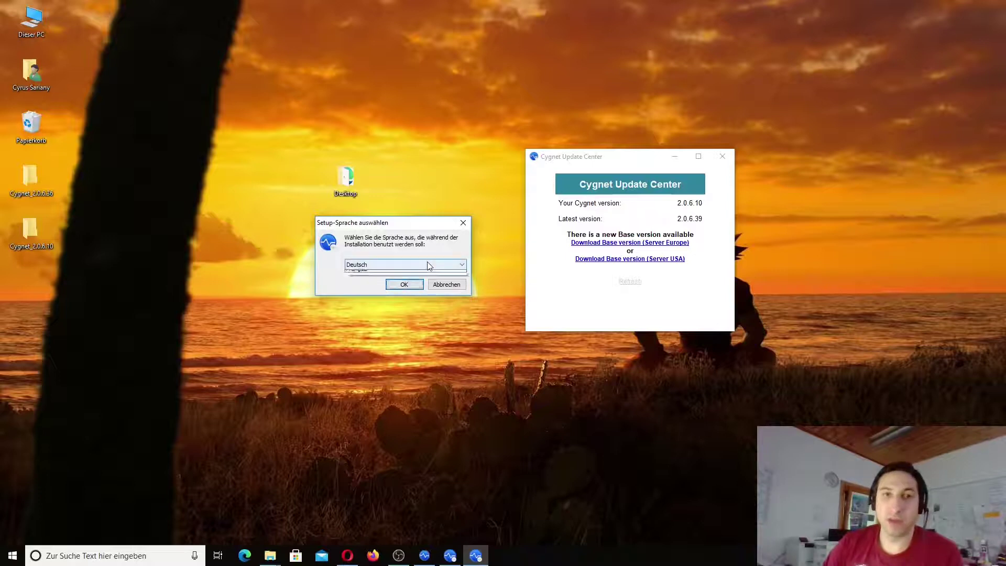
- Accept Deutsch as the web installer's language and continue past the information page to start downloading the installation files
{"action": "left_click", "coordinate": [426, 263]}
{"action": "left_click", "coordinate": [430, 263]}
{"action": "left_click", "coordinate": [411, 286]}
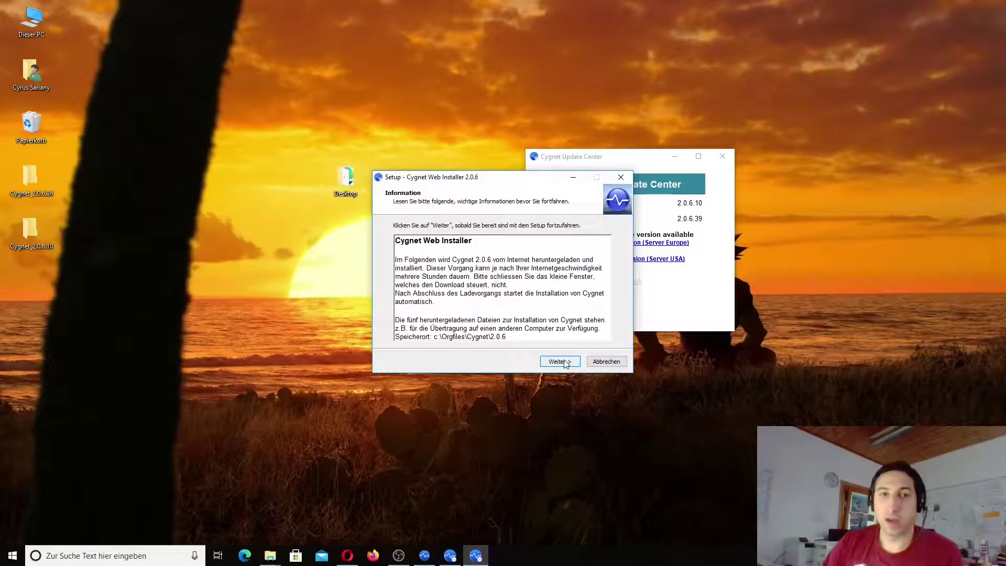
{"action": "left_click", "coordinate": [559, 361]}
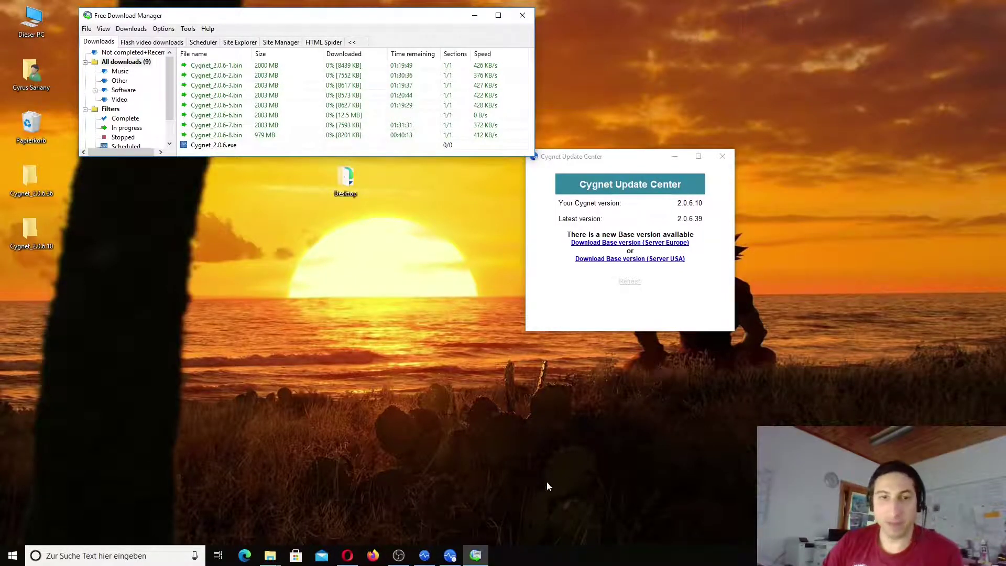
{"action": "left_click", "coordinate": [400, 554]}
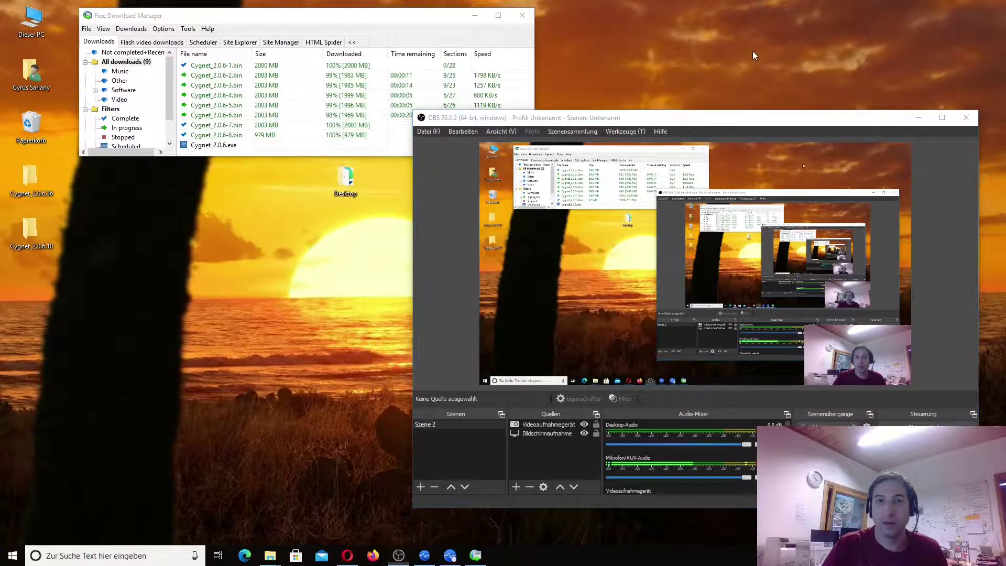
{"action": "left_click", "coordinate": [911, 119]}
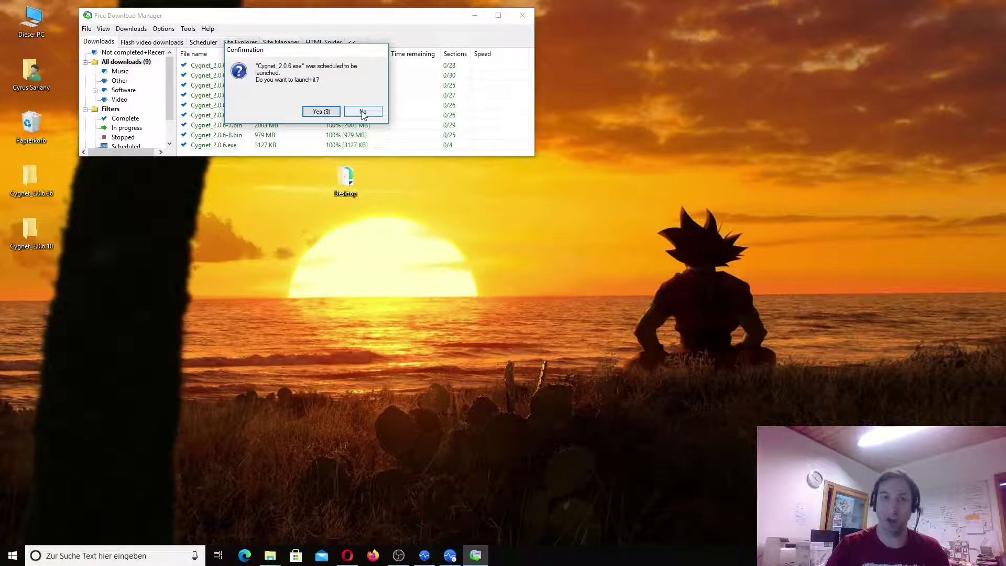
- Decline the scheduled launch of Cygnet_2.0.6.exe and locate the file in C:\Orgfiles\Cygnet\2.0.6 in File Explorer
{"action": "left_click", "coordinate": [363, 112]}
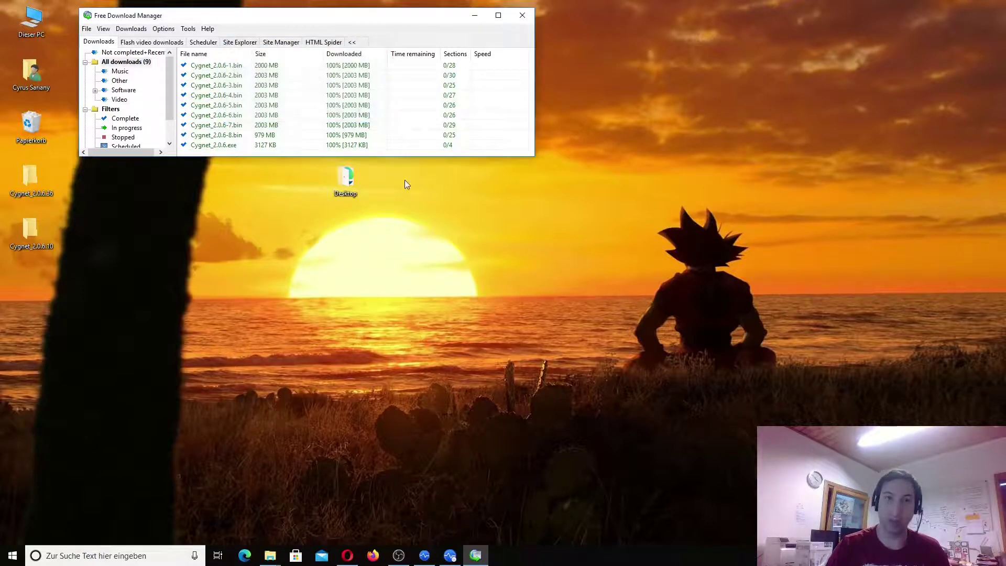
{"action": "double_click", "coordinate": [37, 27]}
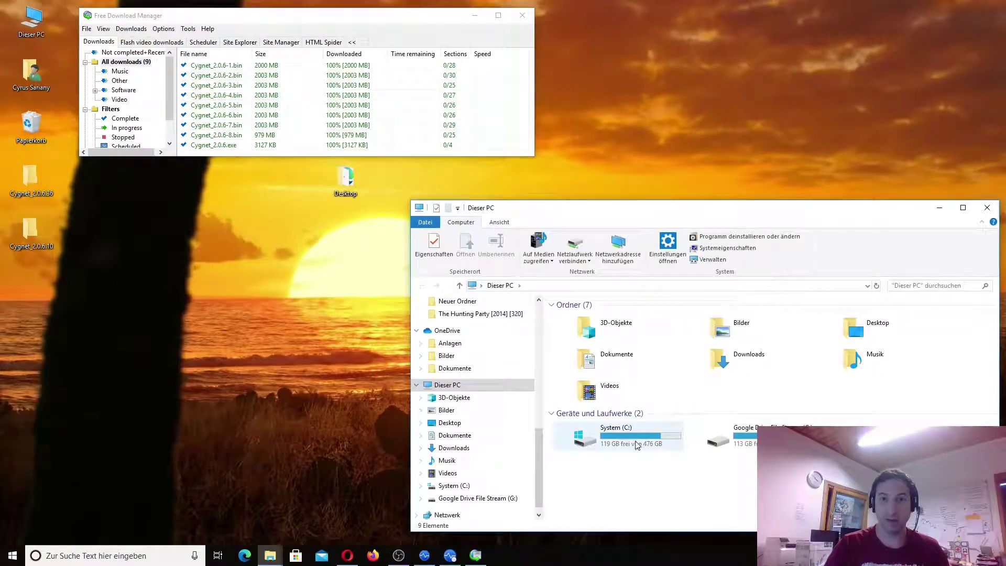
{"action": "double_click", "coordinate": [621, 445]}
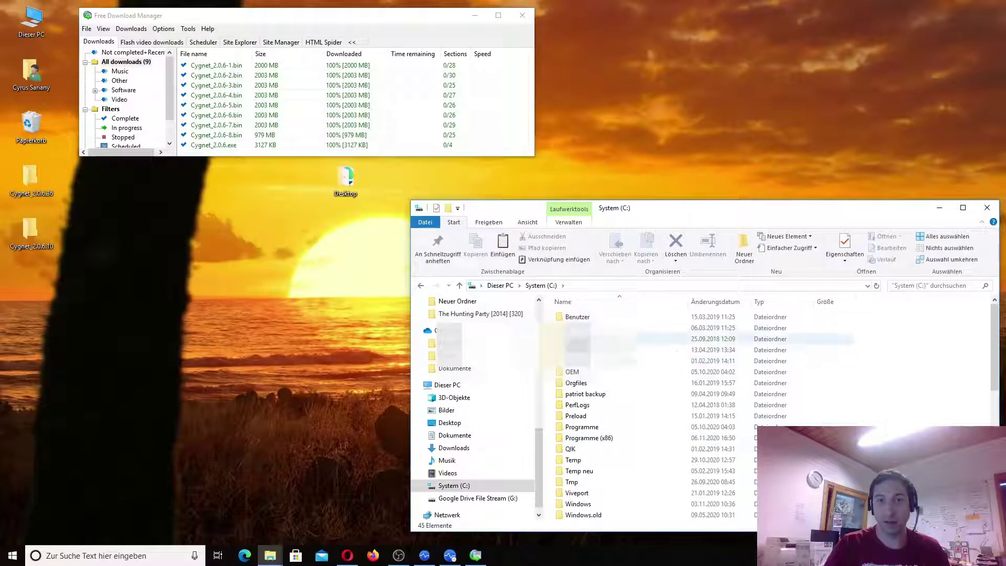
{"action": "left_click", "coordinate": [586, 384]}
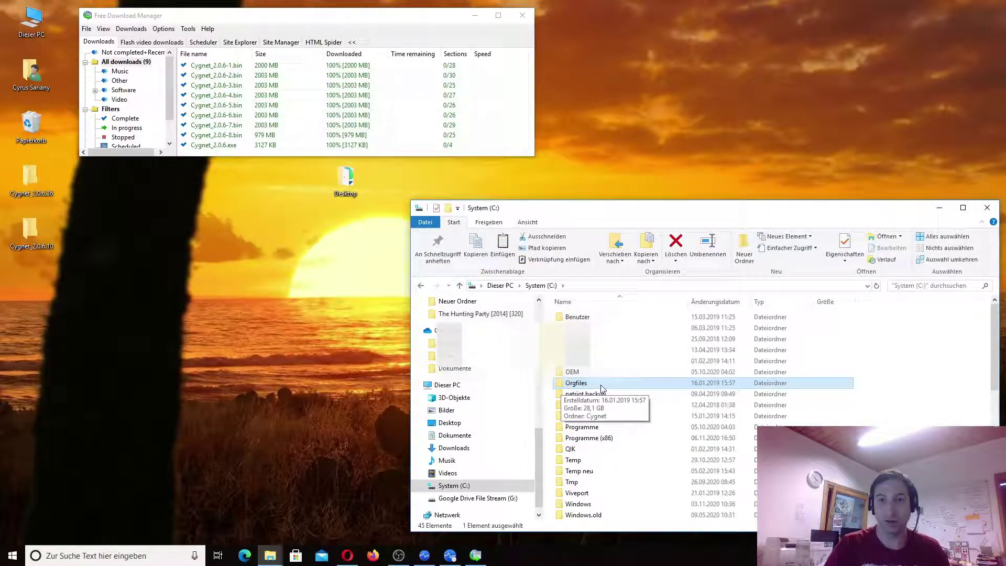
{"action": "double_click", "coordinate": [601, 385]}
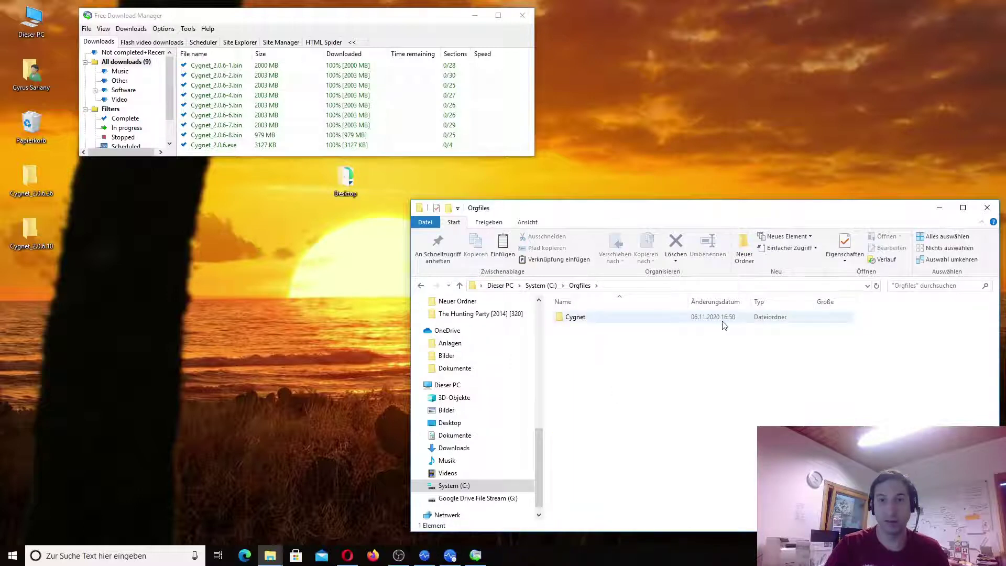
{"action": "left_click", "coordinate": [578, 322]}
{"action": "double_click", "coordinate": [577, 321]}
{"action": "left_click_drag", "start_coordinate": [615, 214], "coordinate": [318, 201]}
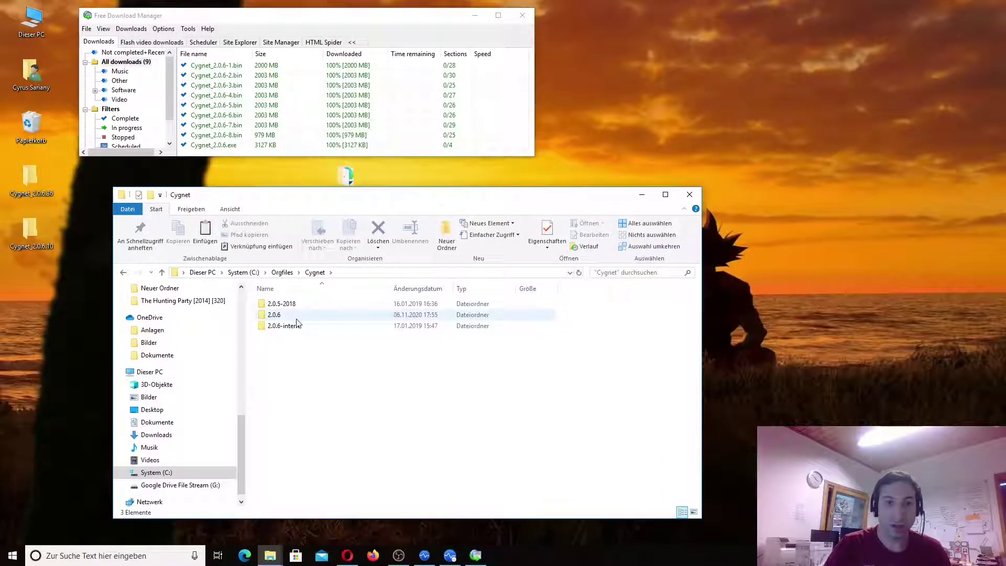
{"action": "double_click", "coordinate": [274, 315]}
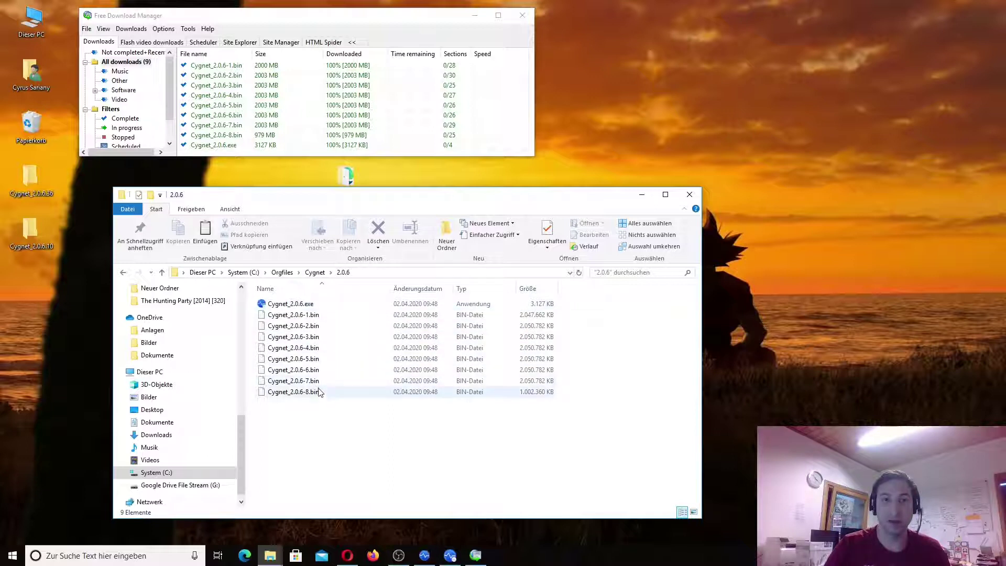
{"action": "left_click", "coordinate": [314, 306]}
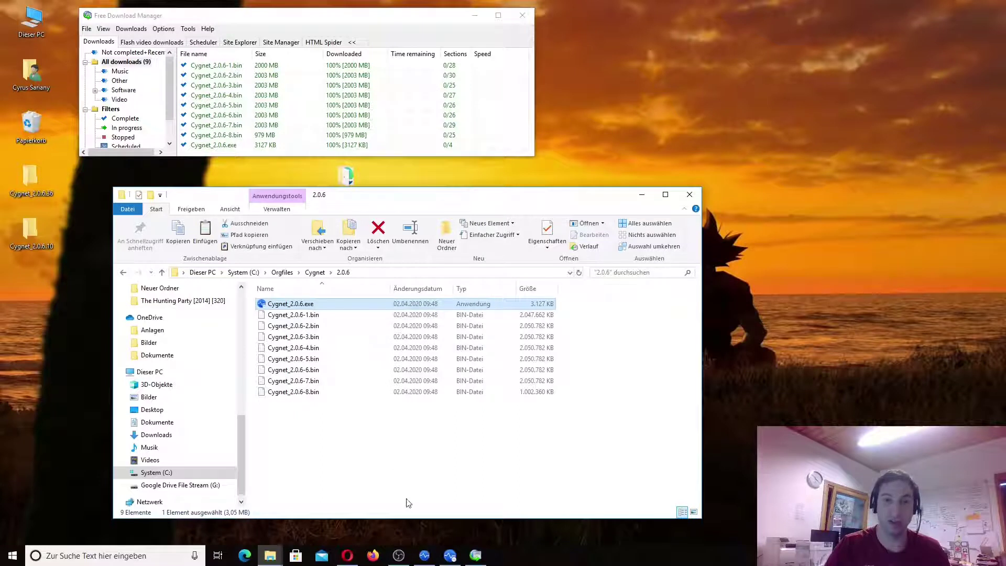
- Close the Cygnet Update Center and the running Cygnet program
{"action": "mouse_move", "coordinate": [427, 555]}
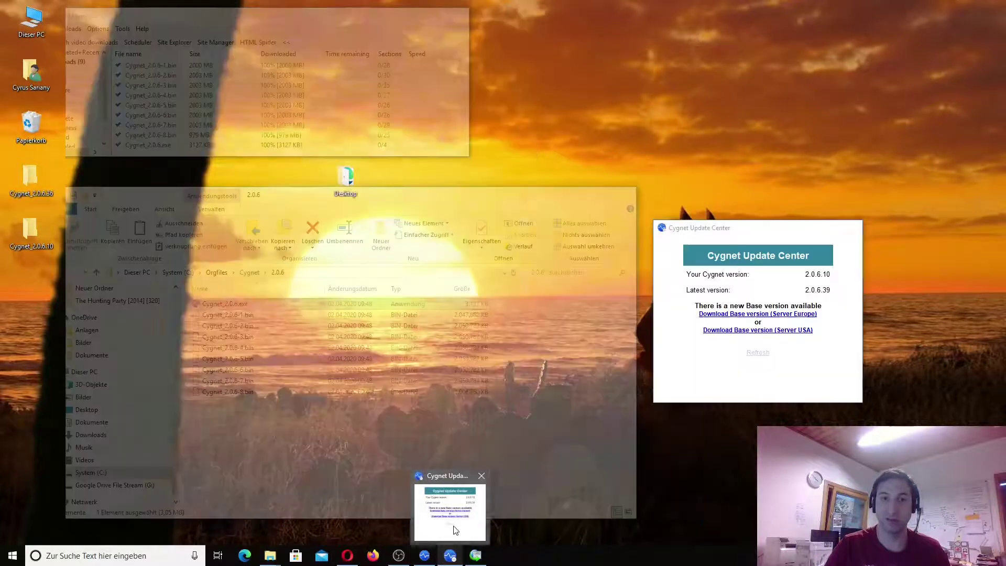
{"action": "left_click", "coordinate": [455, 530]}
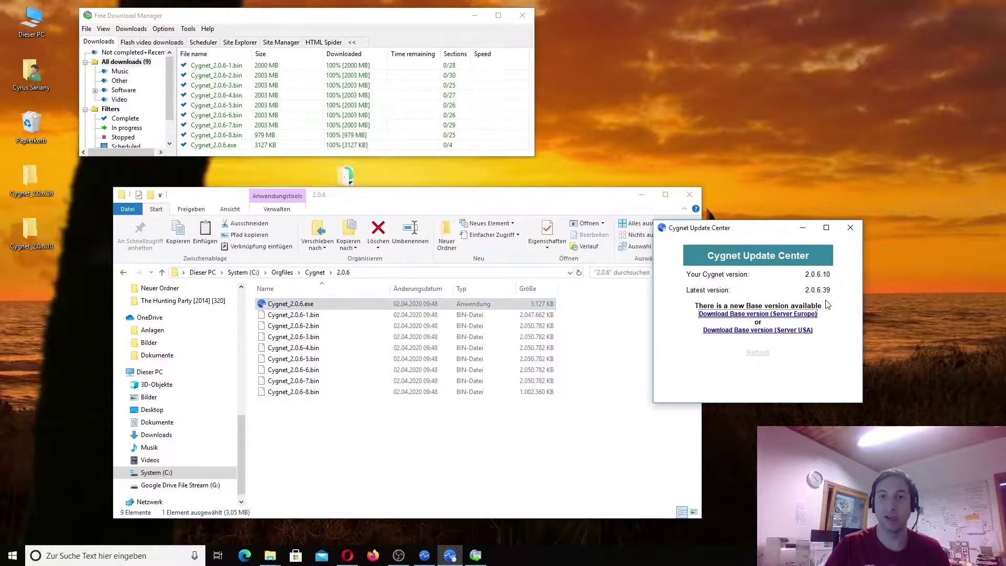
{"action": "left_click", "coordinate": [849, 229]}
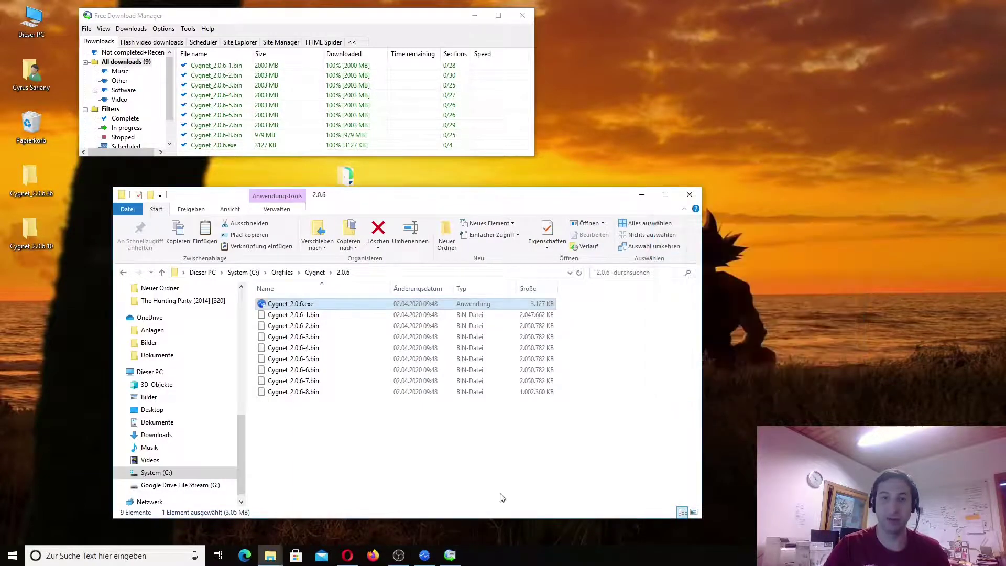
{"action": "left_click", "coordinate": [426, 556]}
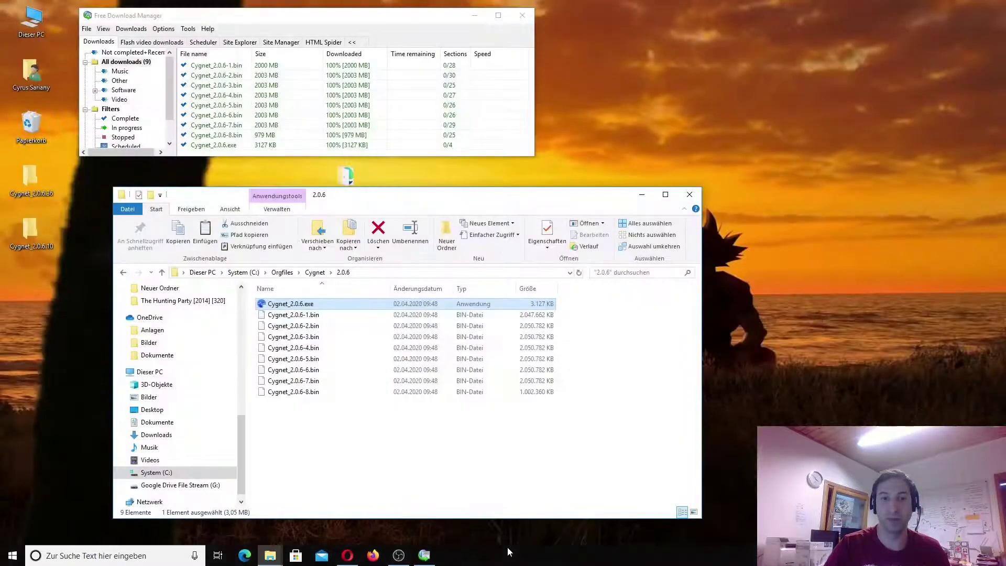
- Run Cygnet_2.0.6.exe as administrator and accept Deutsch as the setup language
{"action": "left_click", "coordinate": [295, 303]}
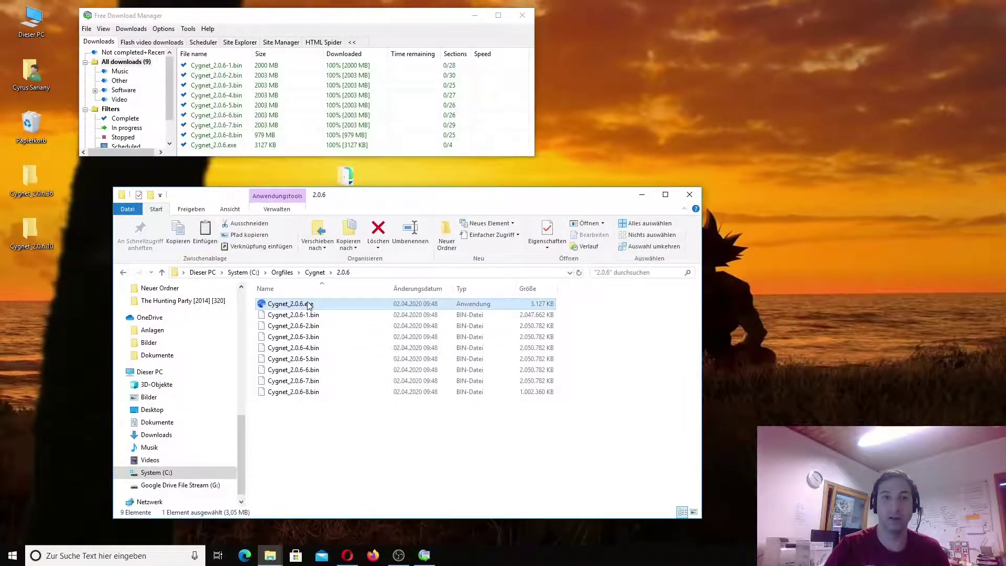
{"action": "right_click", "coordinate": [309, 305]}
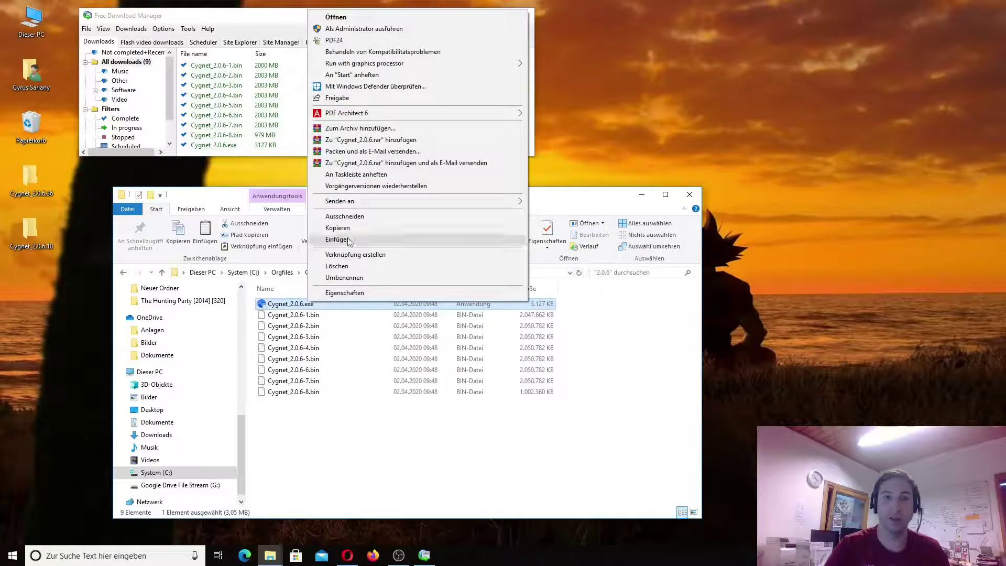
{"action": "left_click", "coordinate": [341, 31]}
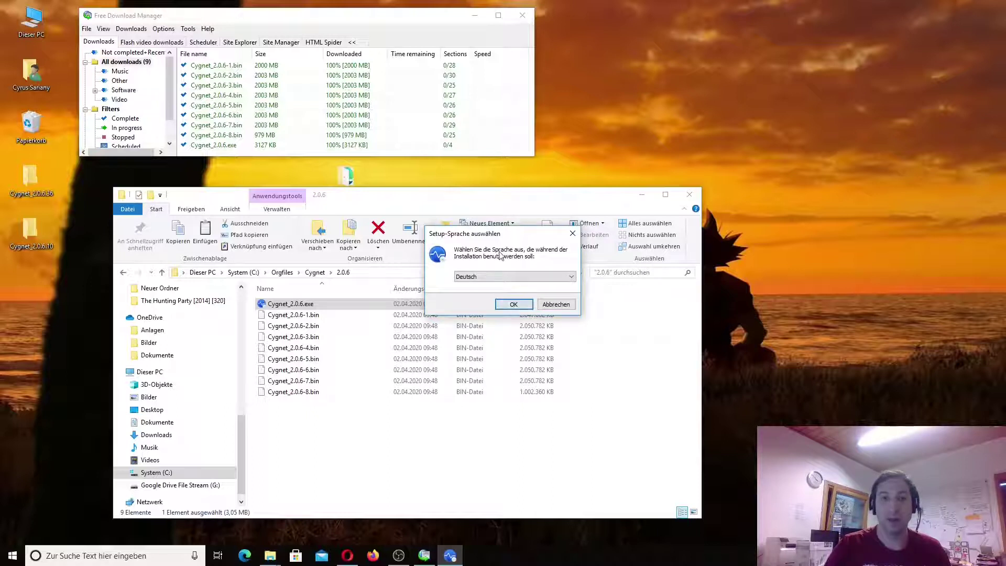
{"action": "left_click", "coordinate": [542, 276]}
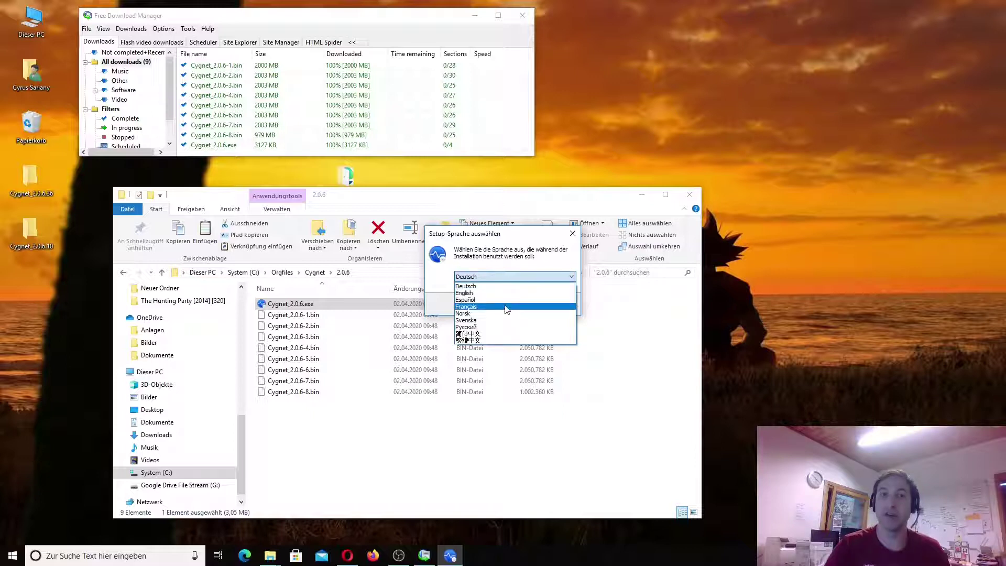
{"action": "left_click", "coordinate": [518, 276]}
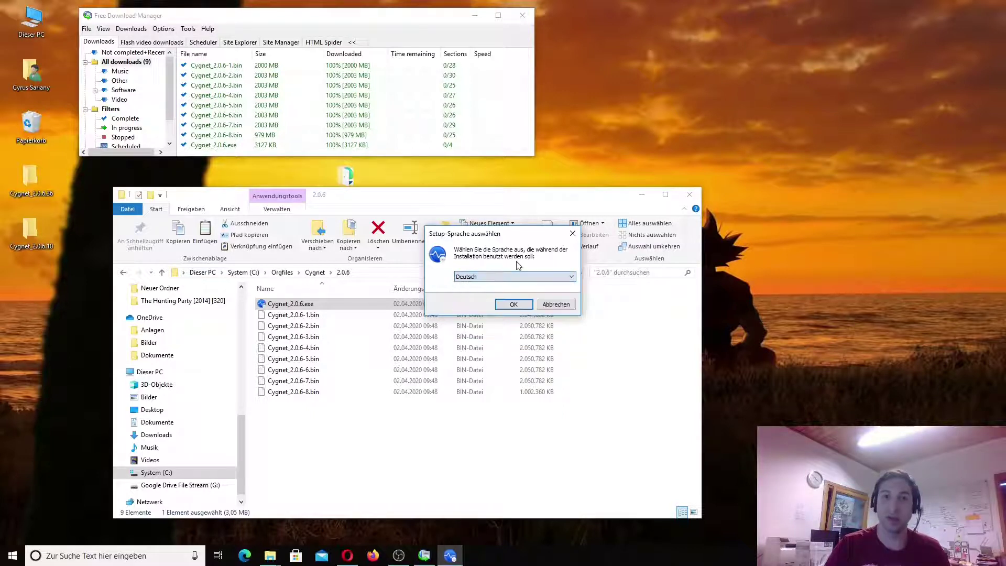
{"action": "left_click", "coordinate": [513, 304]}
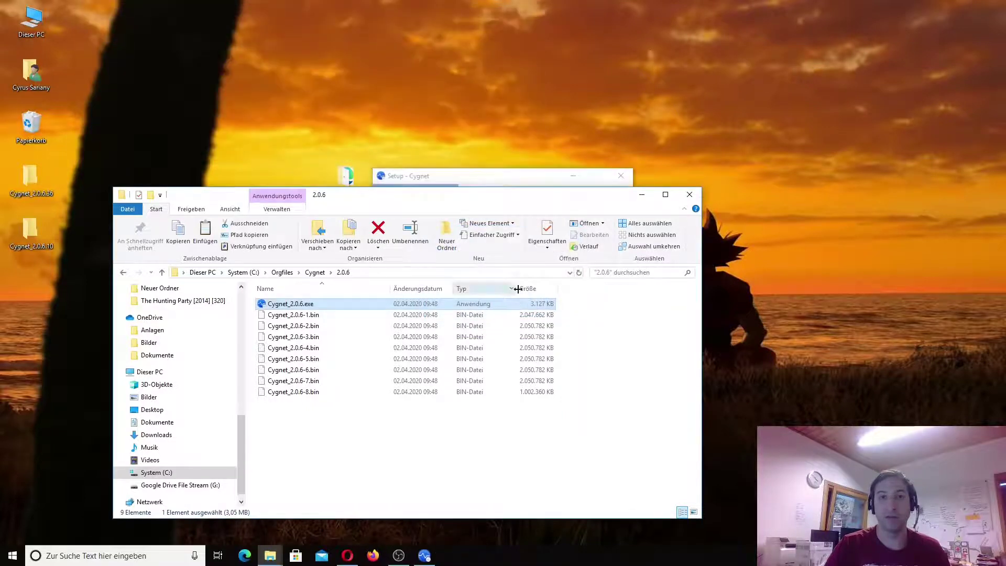
- Accept the Cygnet licence agreement and confirm that this computer meets the minimum system requirements
{"action": "left_click_drag", "start_coordinate": [529, 177], "coordinate": [573, 135]}
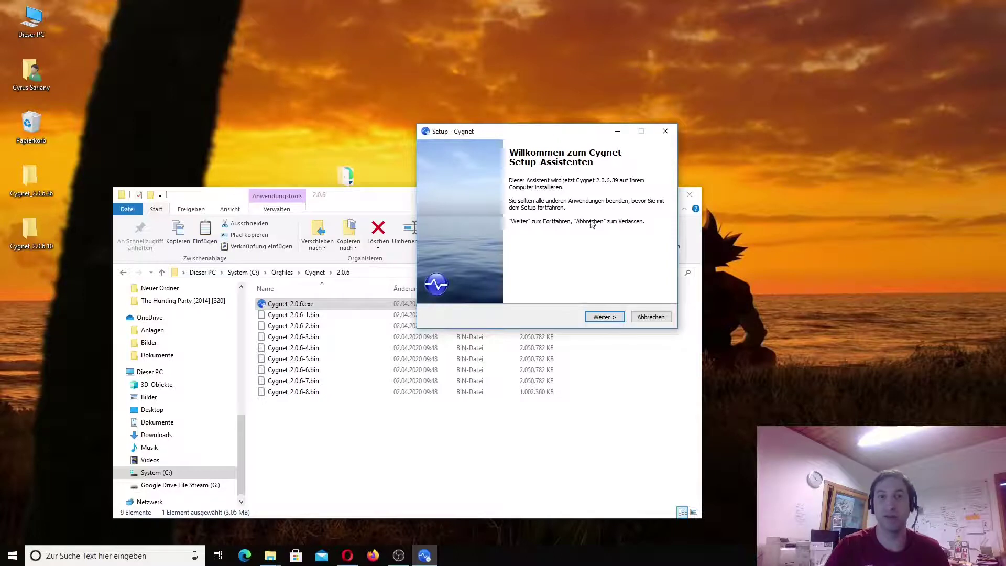
{"action": "left_click", "coordinate": [604, 317]}
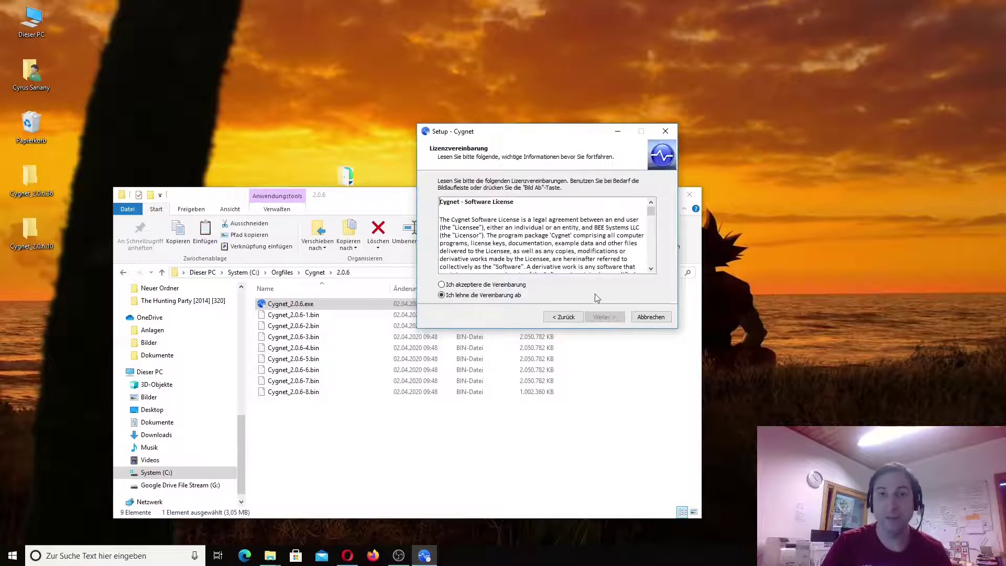
{"action": "left_click", "coordinate": [508, 284]}
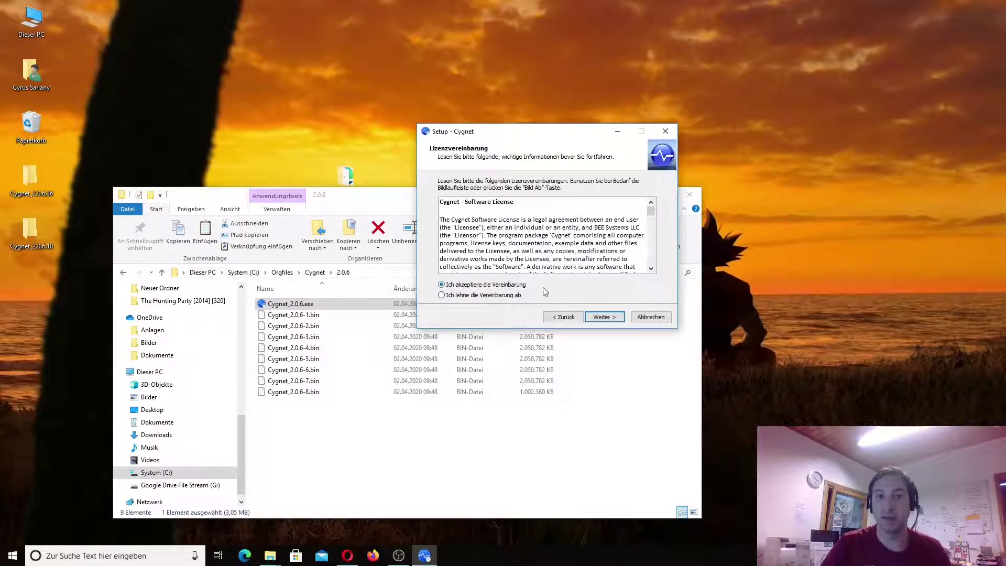
{"action": "left_click_drag", "start_coordinate": [650, 211], "coordinate": [650, 260]}
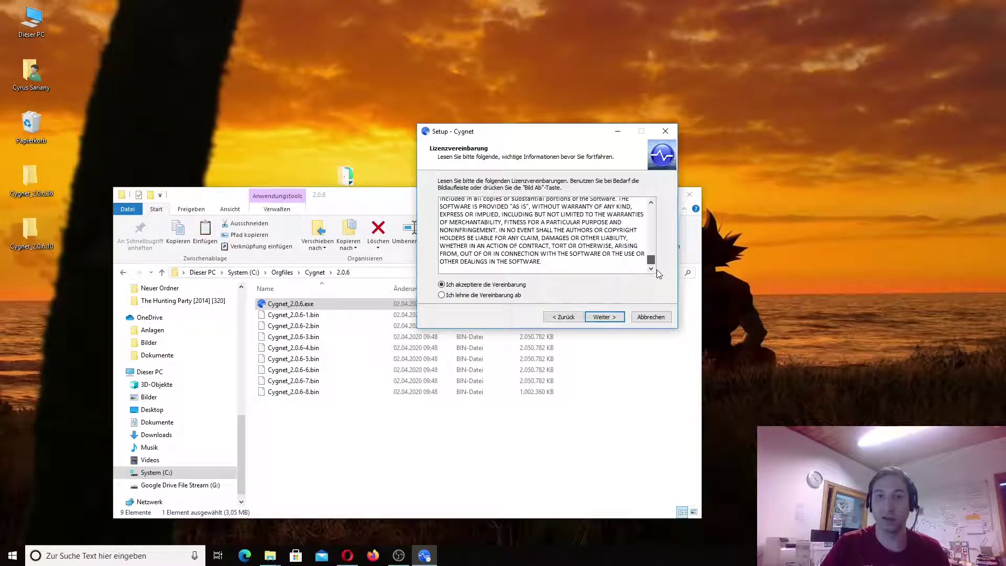
{"action": "left_click", "coordinate": [605, 318]}
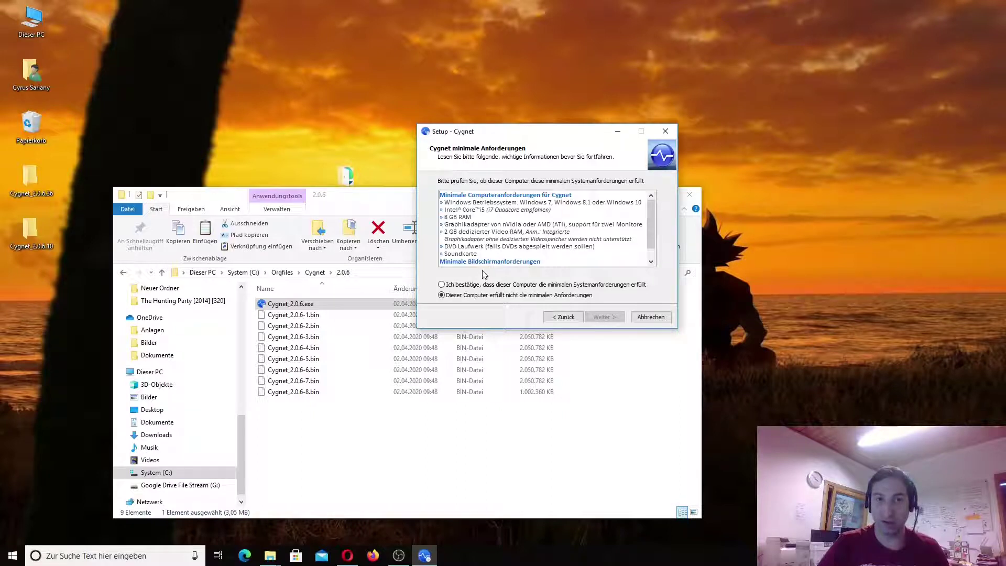
{"action": "left_click", "coordinate": [475, 286]}
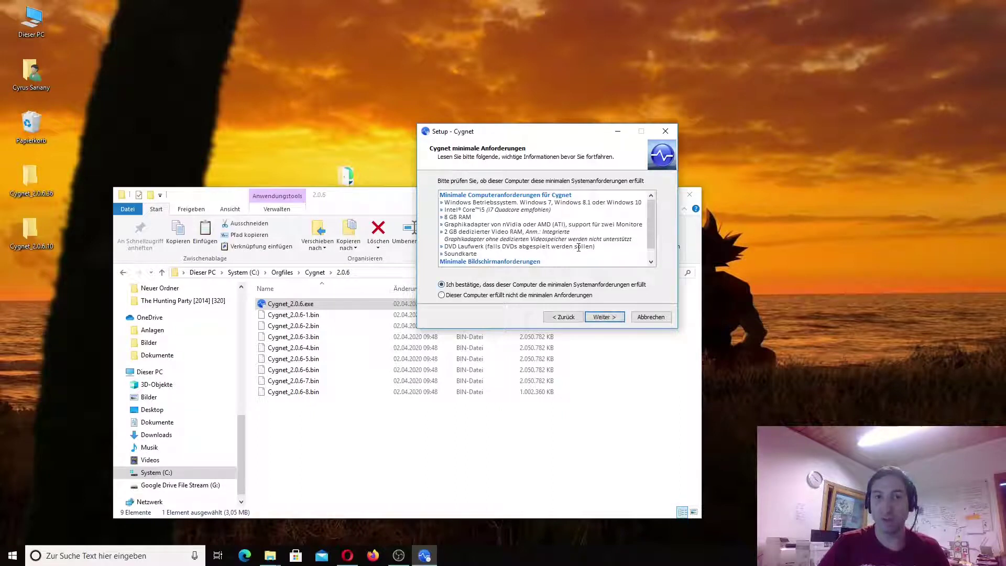
{"action": "left_click", "coordinate": [602, 317]}
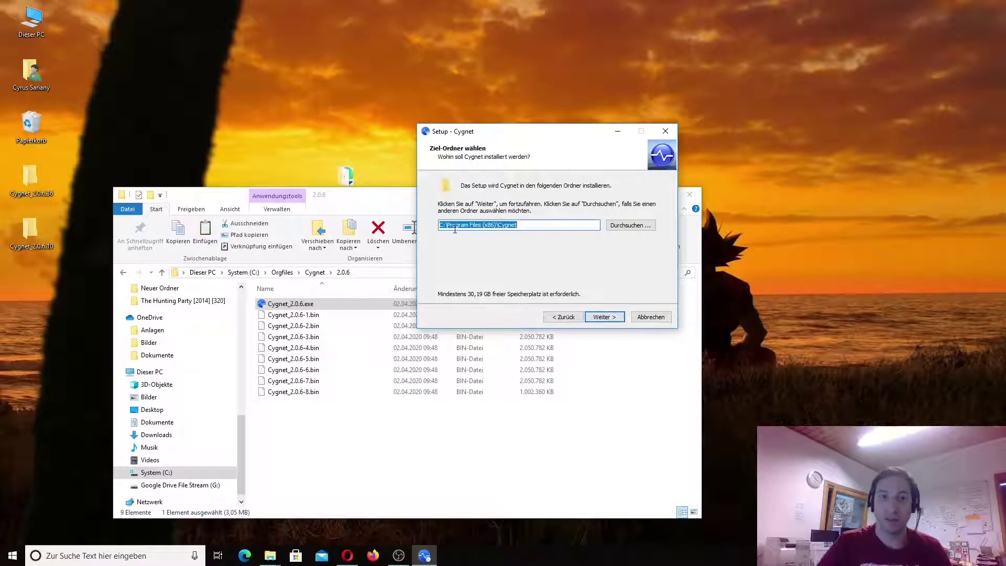
- Install Cygnet in C:\Program Files (x86)\Cygnet with the desktop and quick launch icons, and close the File Explorer window
{"action": "left_click", "coordinate": [454, 228]}
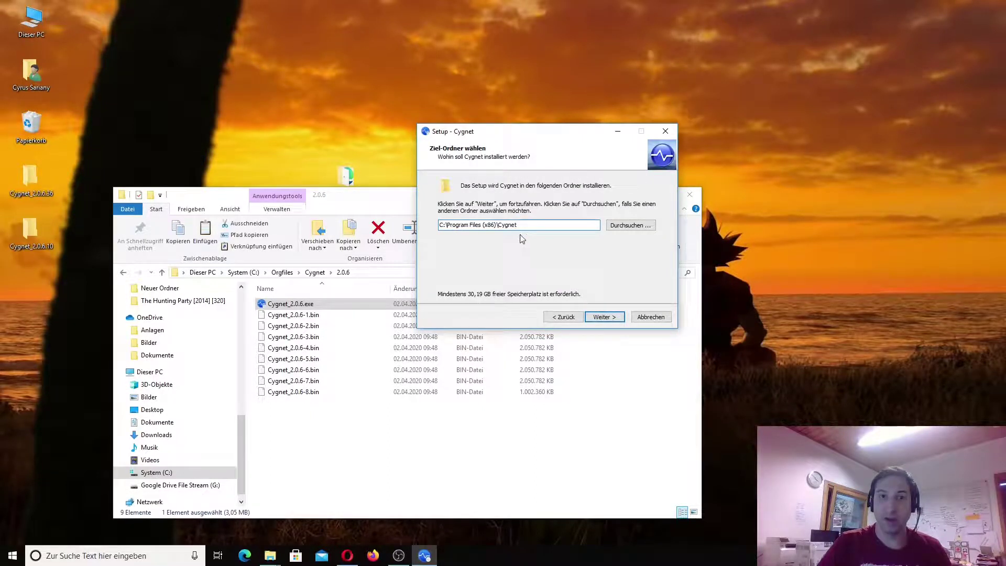
{"action": "key", "text": "End"}
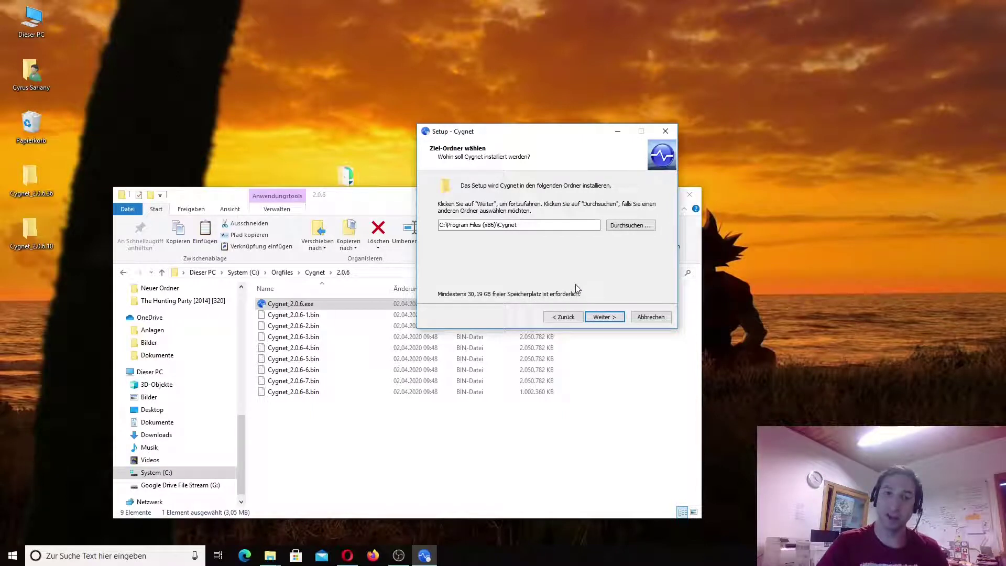
{"action": "left_click", "coordinate": [608, 317]}
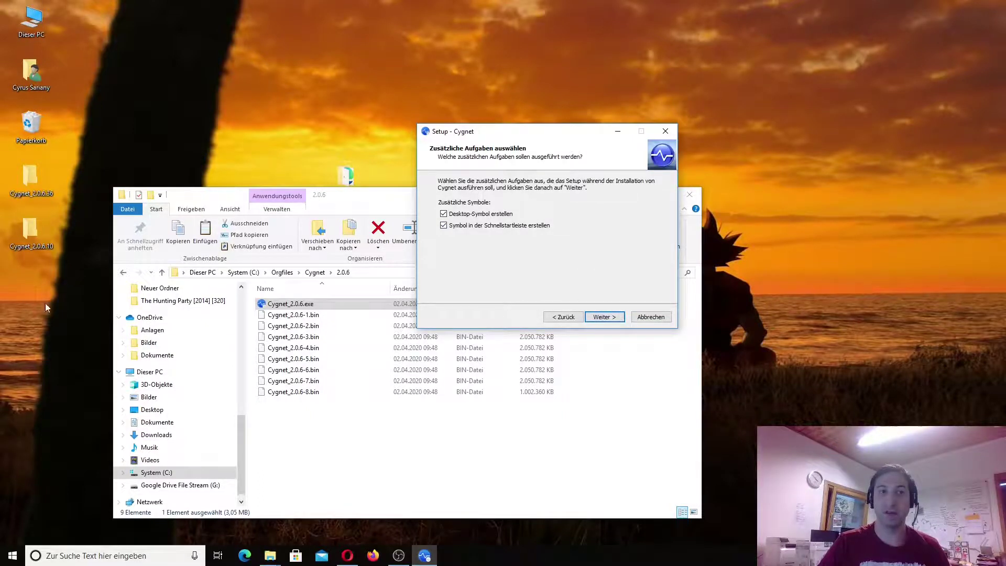
{"action": "left_click", "coordinate": [604, 316]}
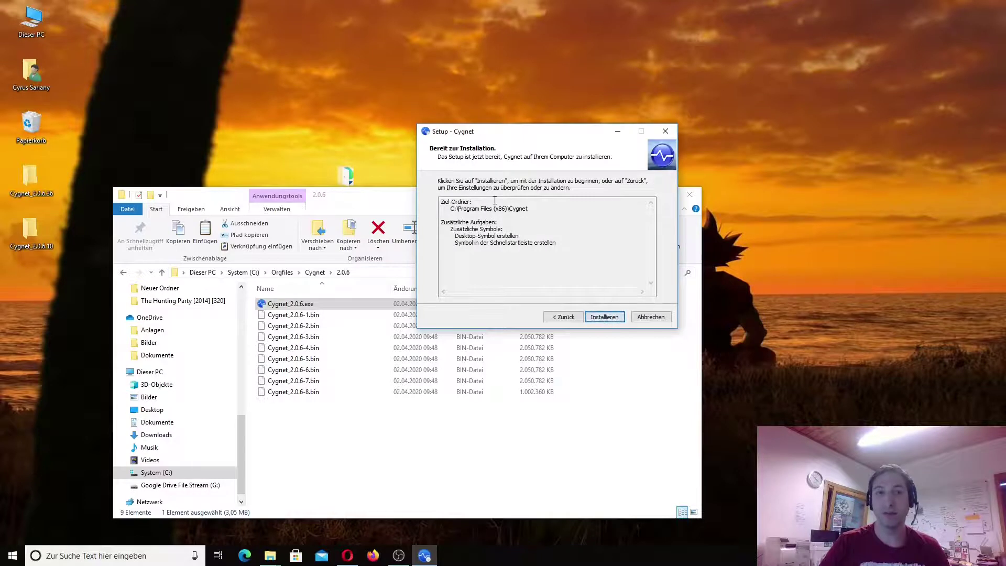
{"action": "left_click", "coordinate": [608, 319]}
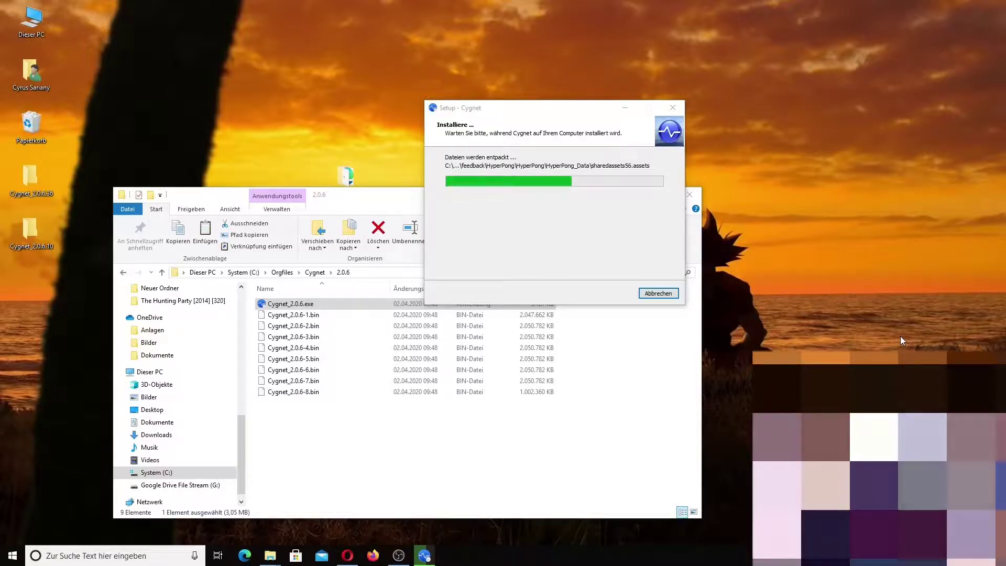
{"action": "left_click", "coordinate": [689, 194]}
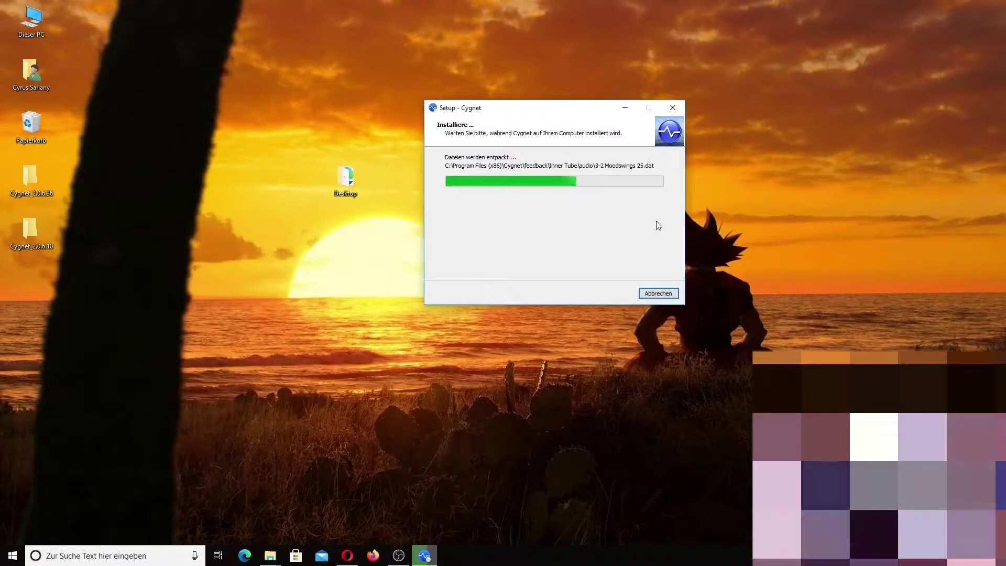
{"action": "left_click", "coordinate": [399, 555]}
{"action": "left_click", "coordinate": [398, 555]}
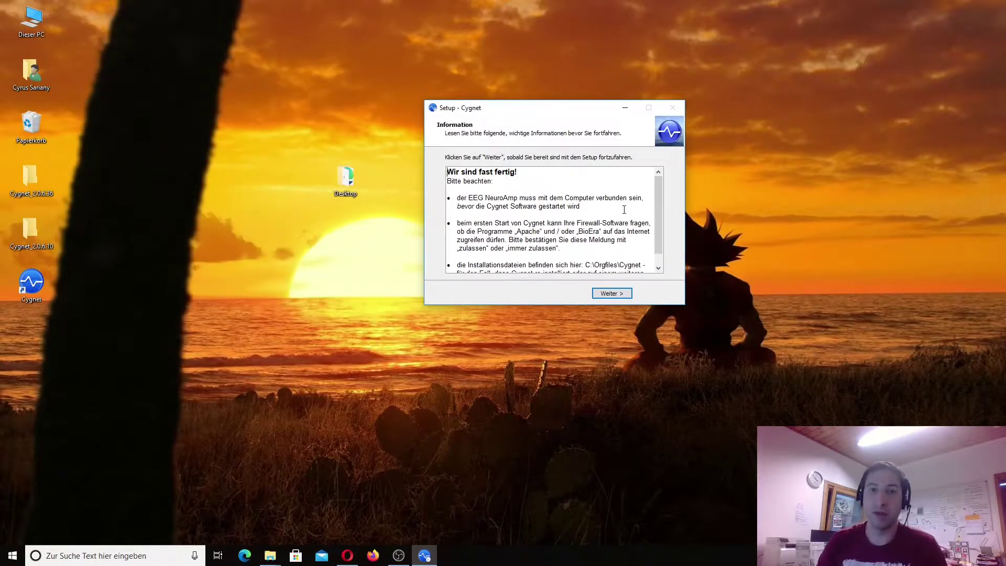
- Read through the closing information page and finish the Cygnet setup wizard
{"action": "scroll", "coordinate": [620, 171], "scroll_direction": "down", "scroll_amount": 1}
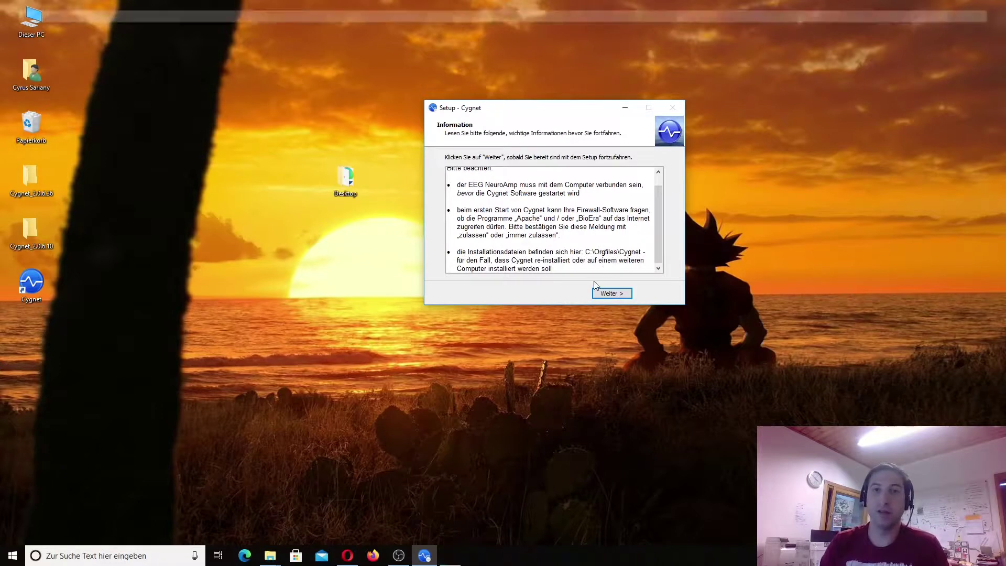
{"action": "scroll", "coordinate": [623, 293], "scroll_direction": "up", "scroll_amount": 1}
{"action": "left_click", "coordinate": [611, 293]}
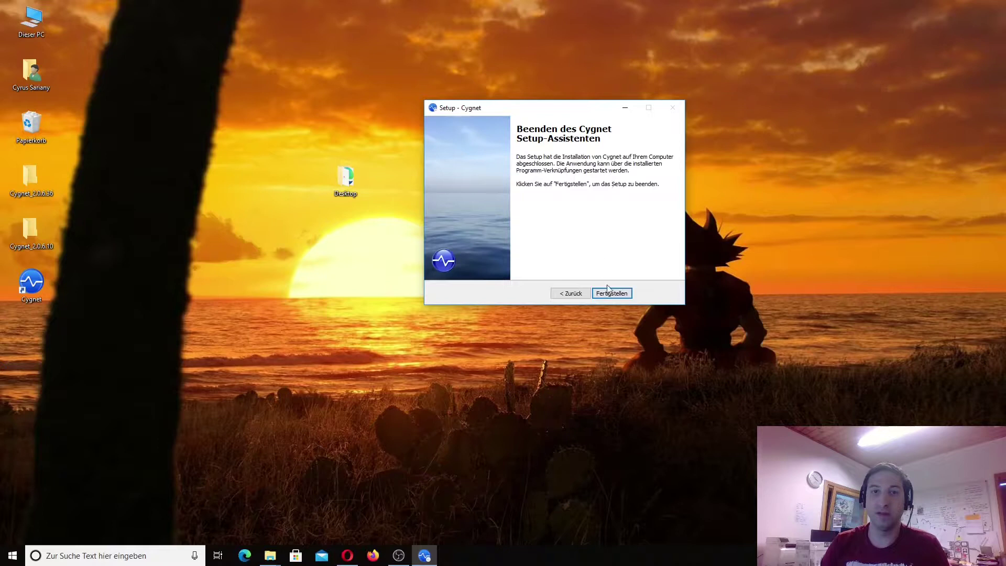
{"action": "left_click", "coordinate": [624, 296]}
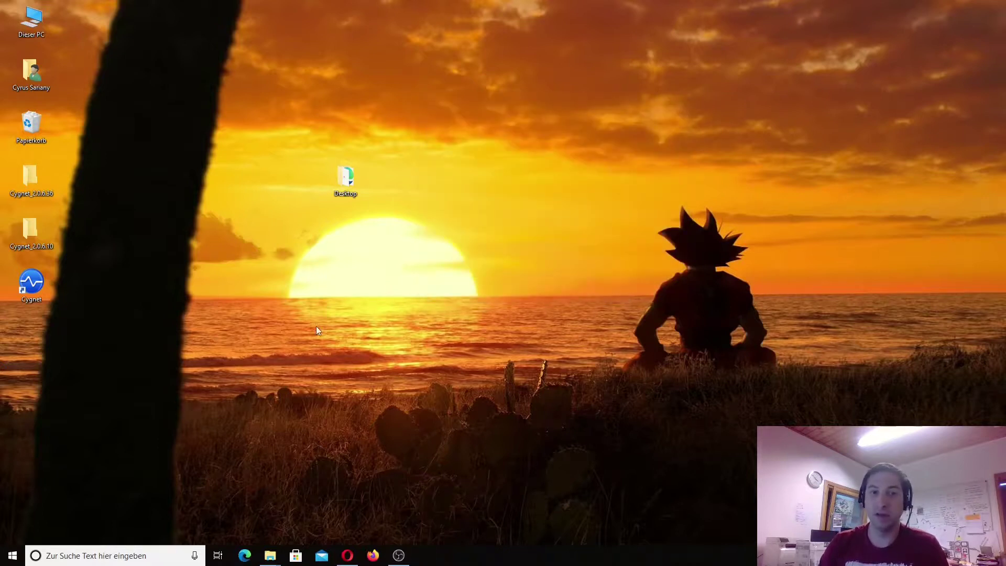
- Start Cygnet from the desktop, dismissing the peripheral devices notice, and check the installed version in the About Cygnet window
{"action": "double_click", "coordinate": [40, 286]}
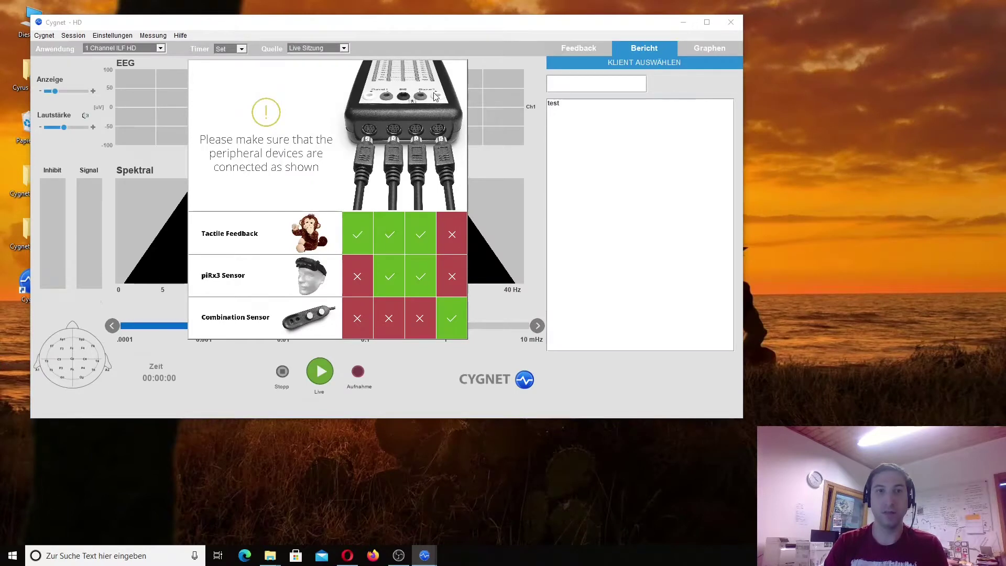
{"action": "left_click", "coordinate": [402, 138]}
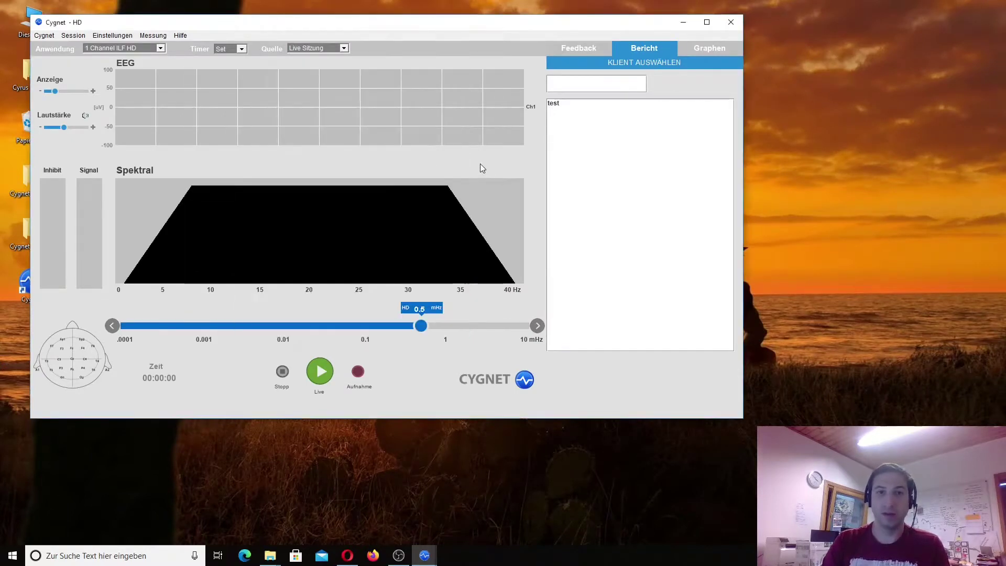
{"action": "left_click", "coordinate": [180, 35]}
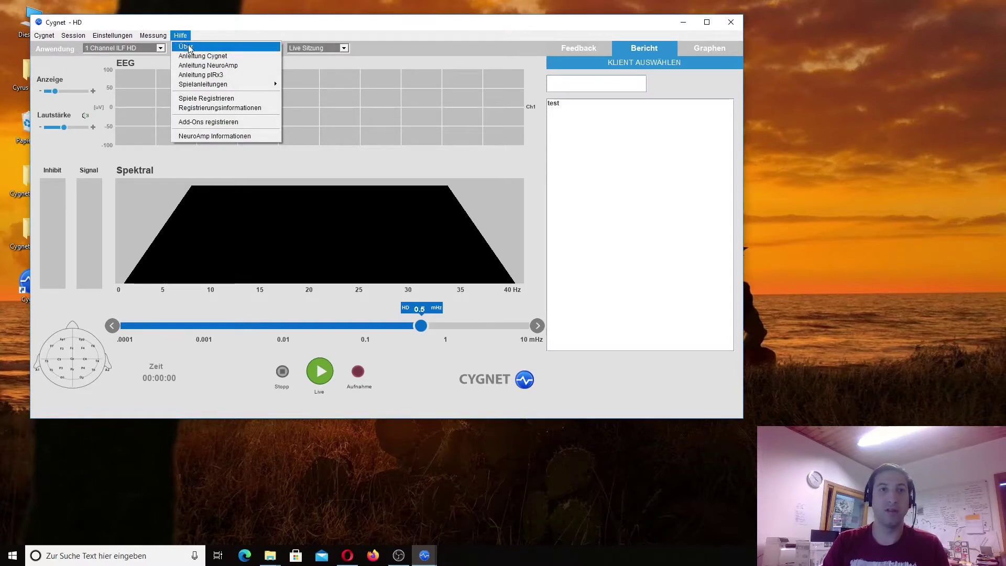
{"action": "left_click", "coordinate": [189, 46]}
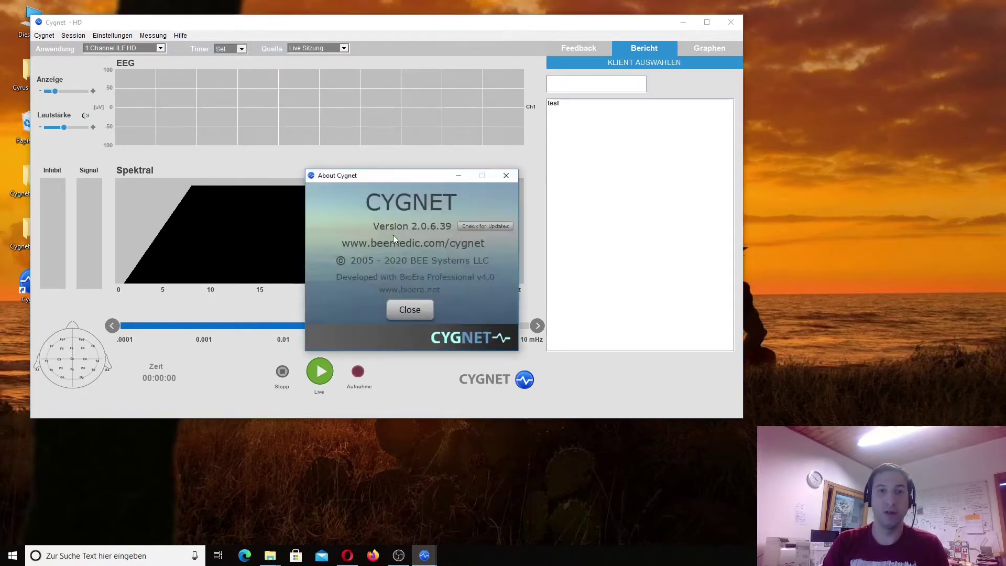
{"action": "left_click", "coordinate": [506, 176]}
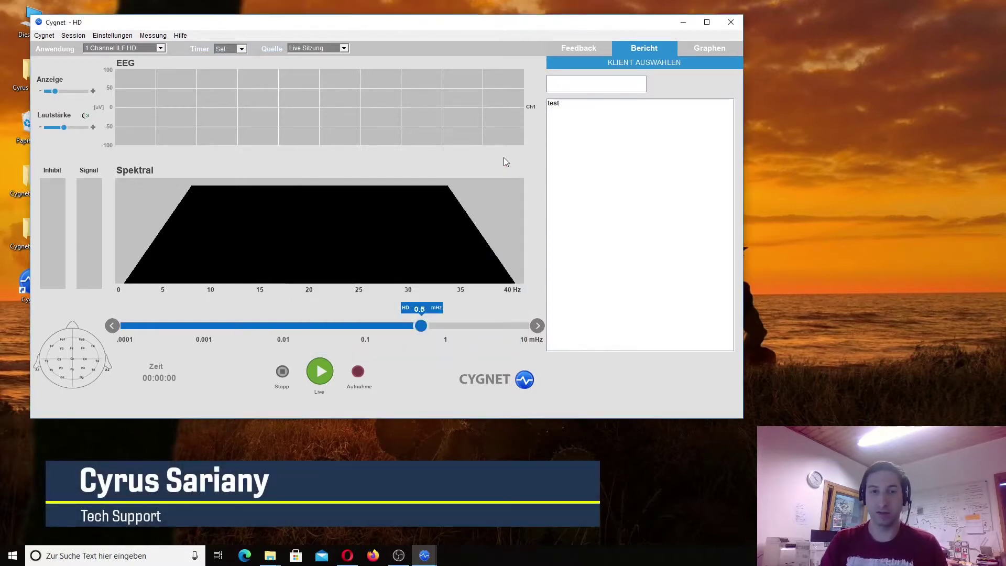
{"action": "left_click", "coordinate": [398, 555]}
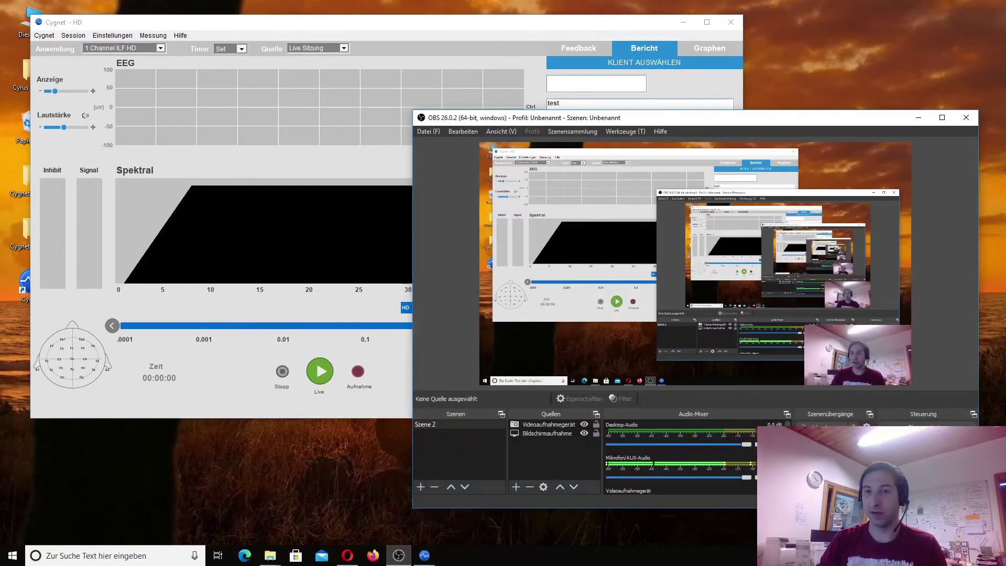